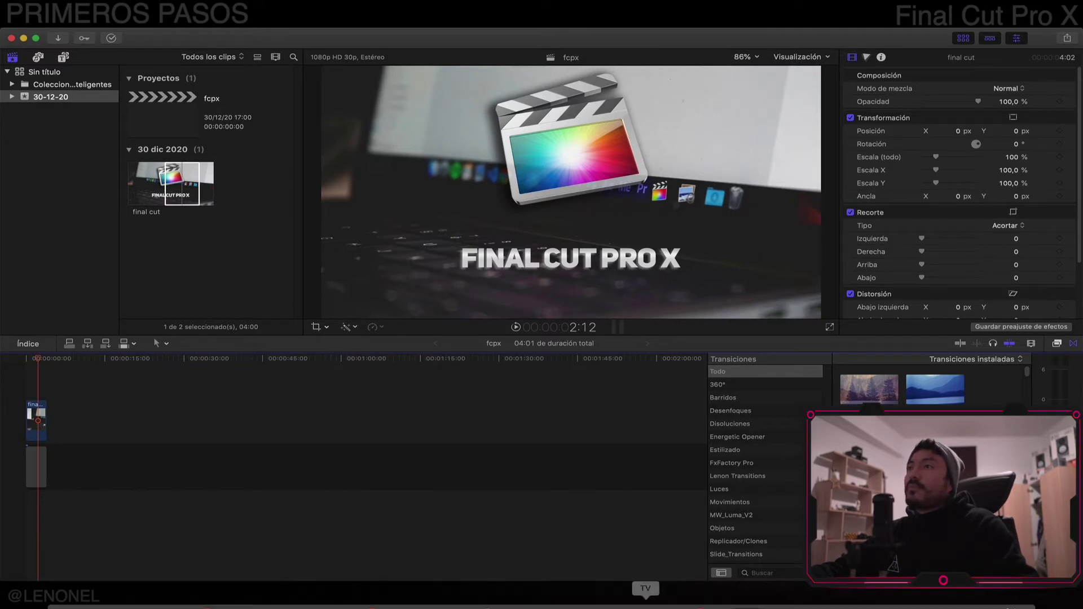
Create a new library 'Prueba 1' in Vídeos via Archivo > Abrir biblioteca > Otra > Nueva
mouse_move(1, 31)
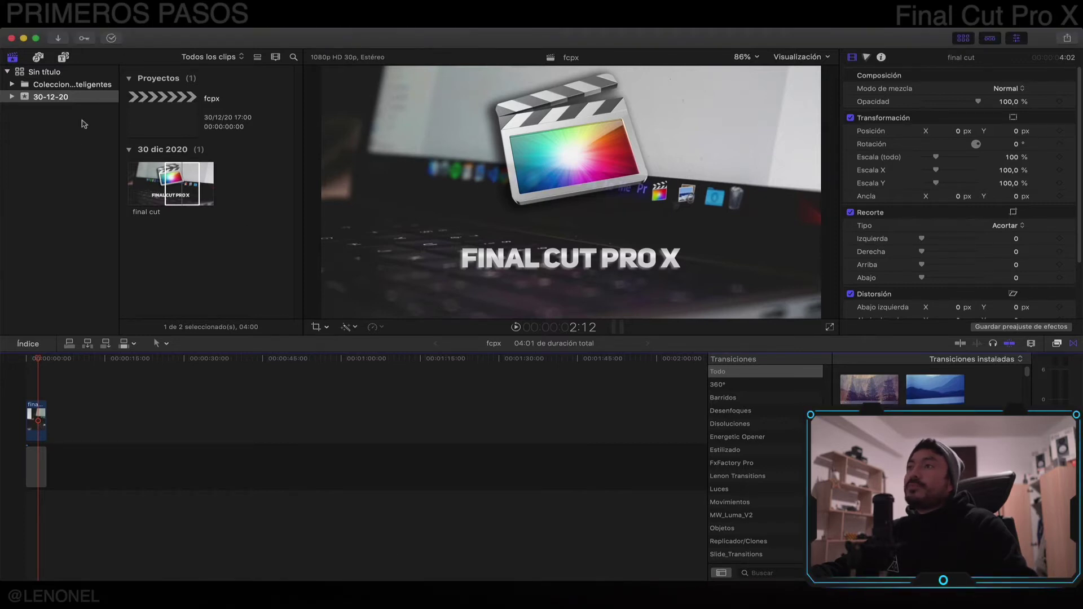
mouse_move(121, 28)
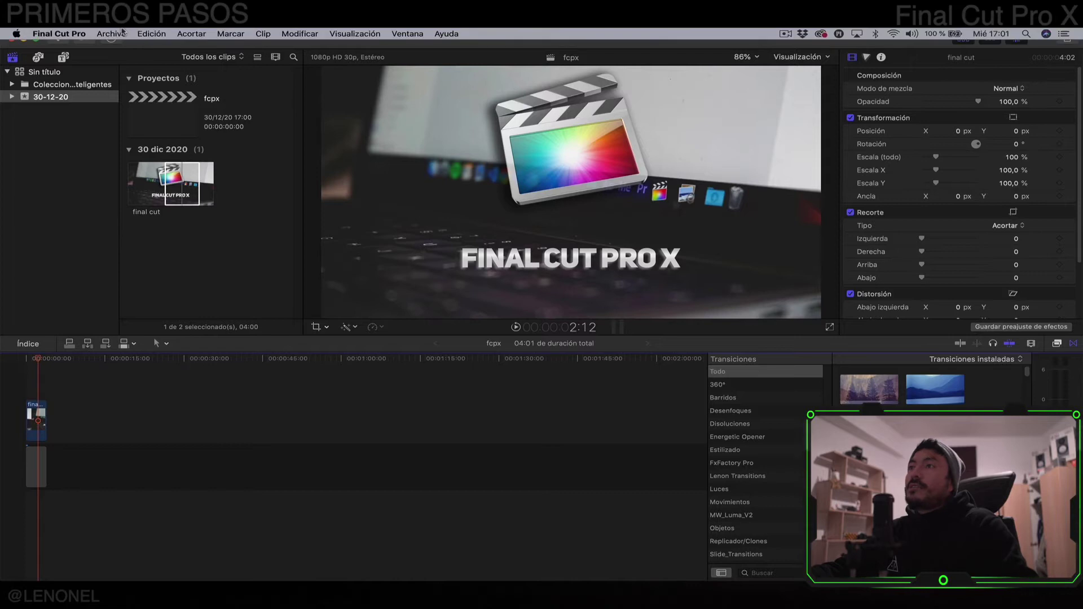
click(111, 34)
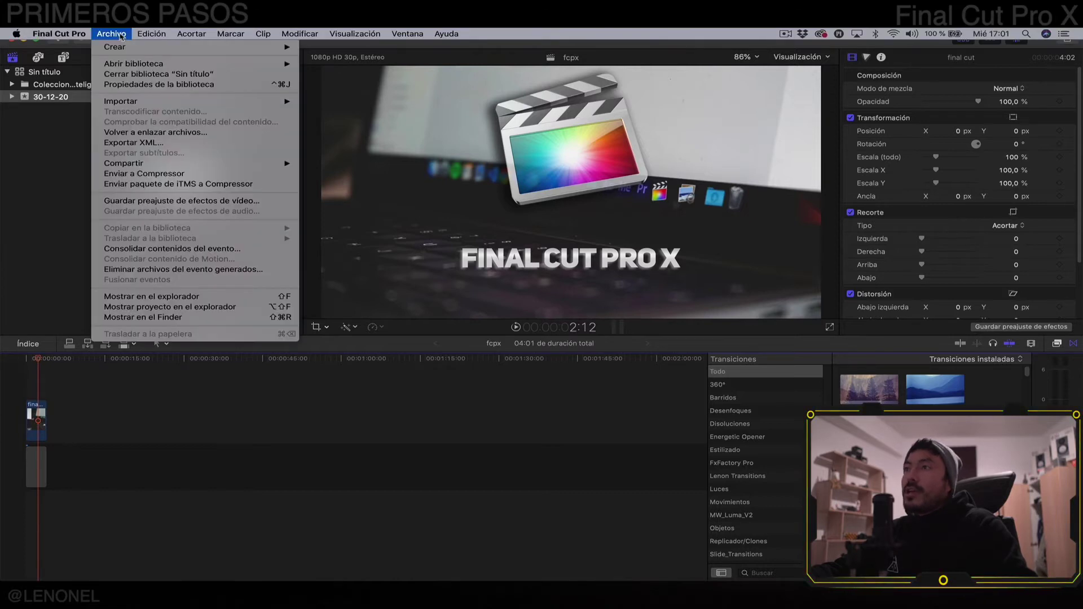
mouse_move(128, 63)
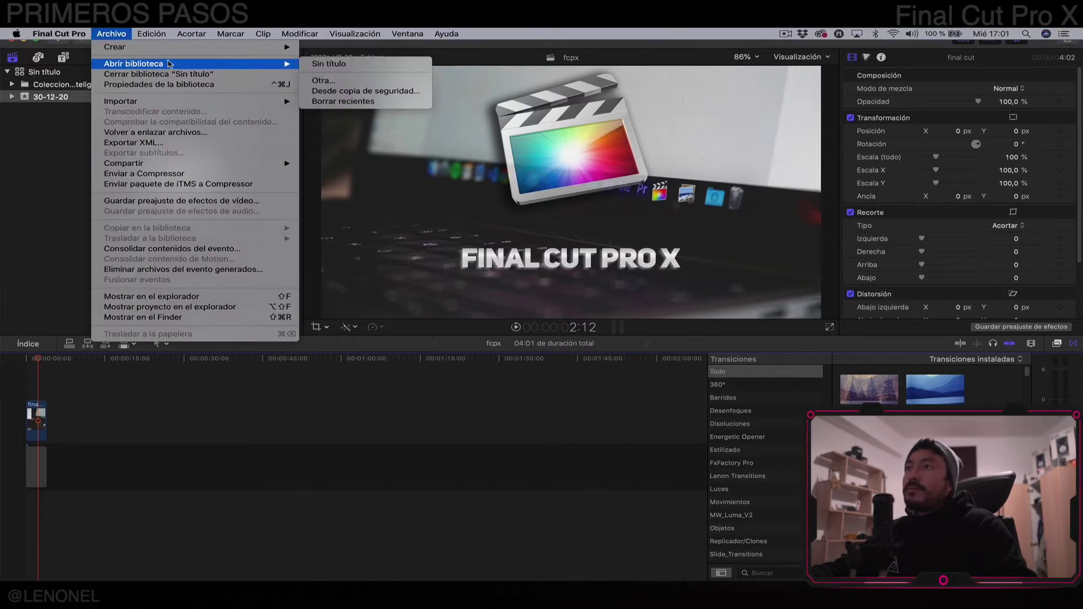
click(322, 81)
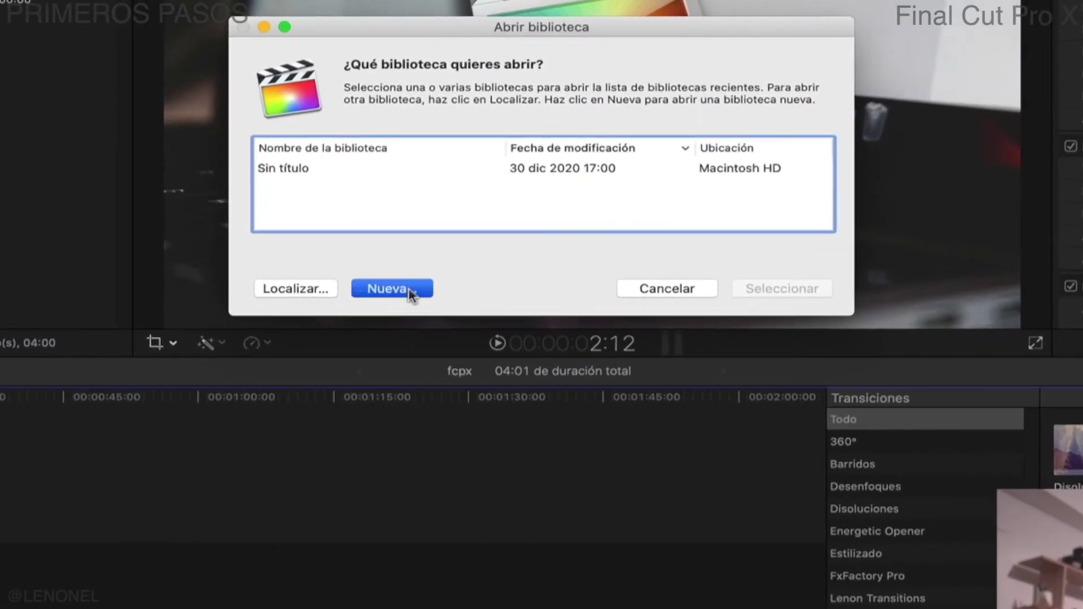
click(409, 289)
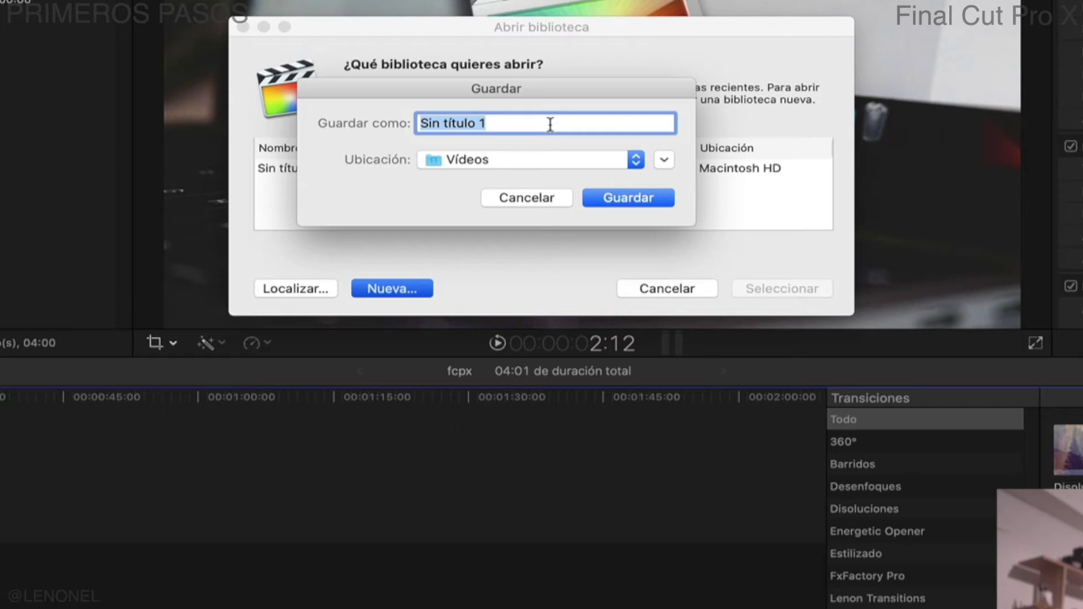
text(P)
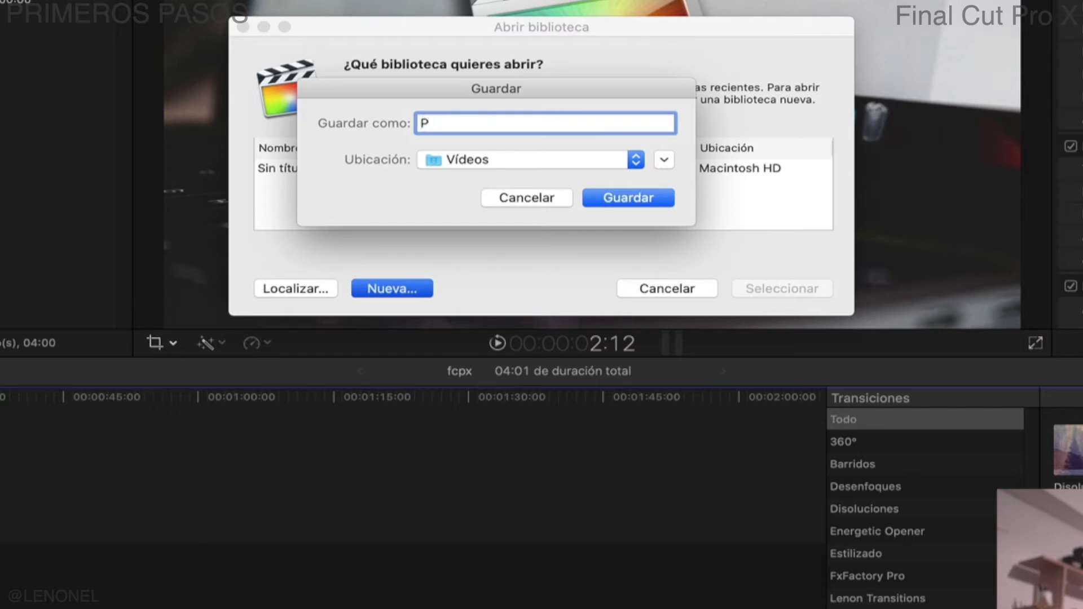
text(rueba 1)
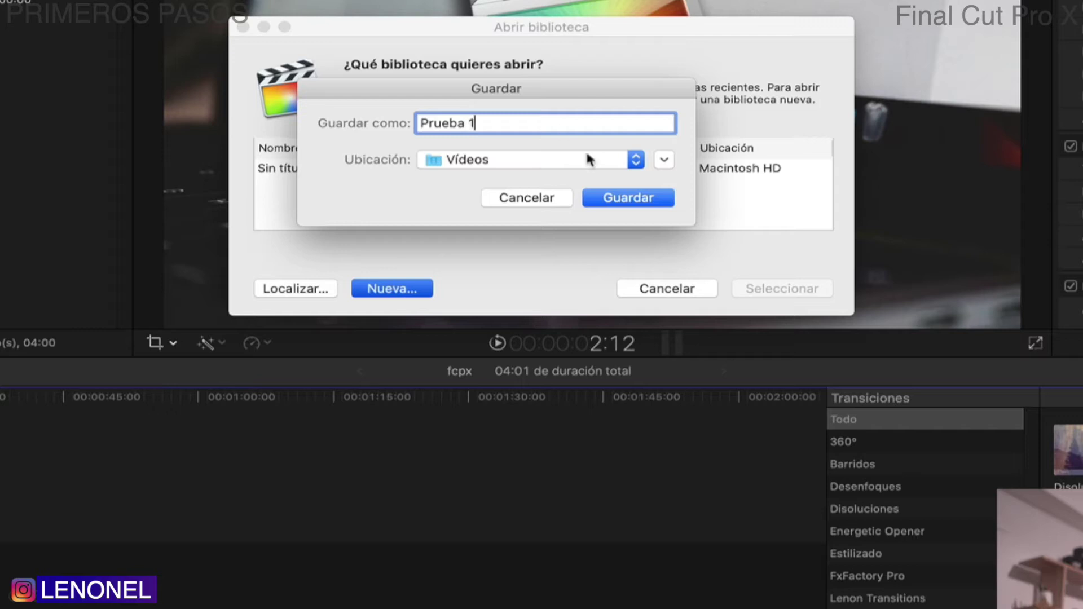
click(663, 201)
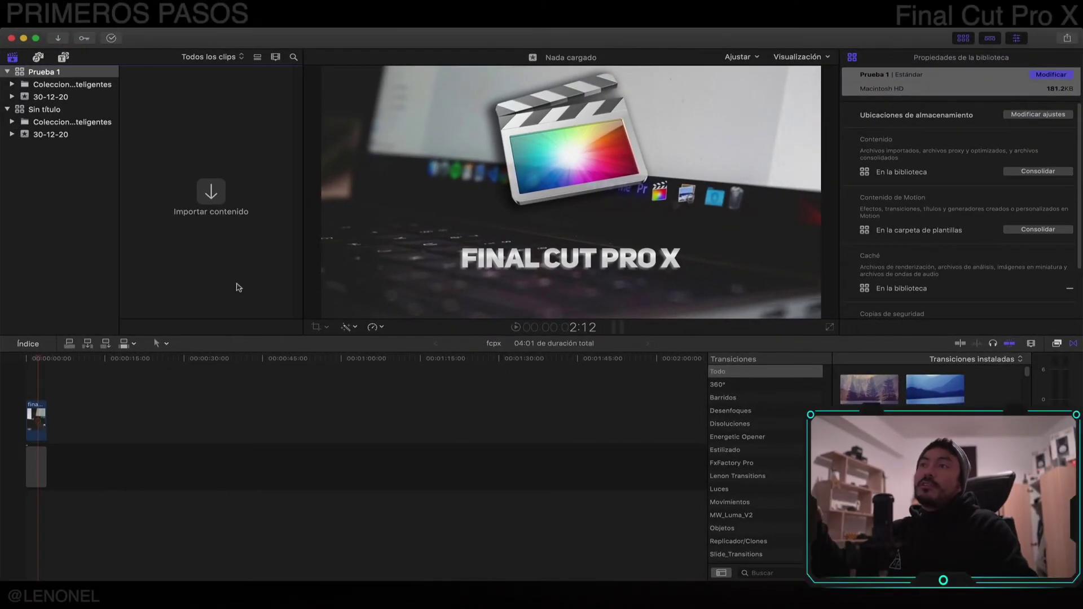
Create project 'Prueba 1' in event 30-12-20, keeping 1080p HD format with a 24p frame rate
mouse_move(48, 31)
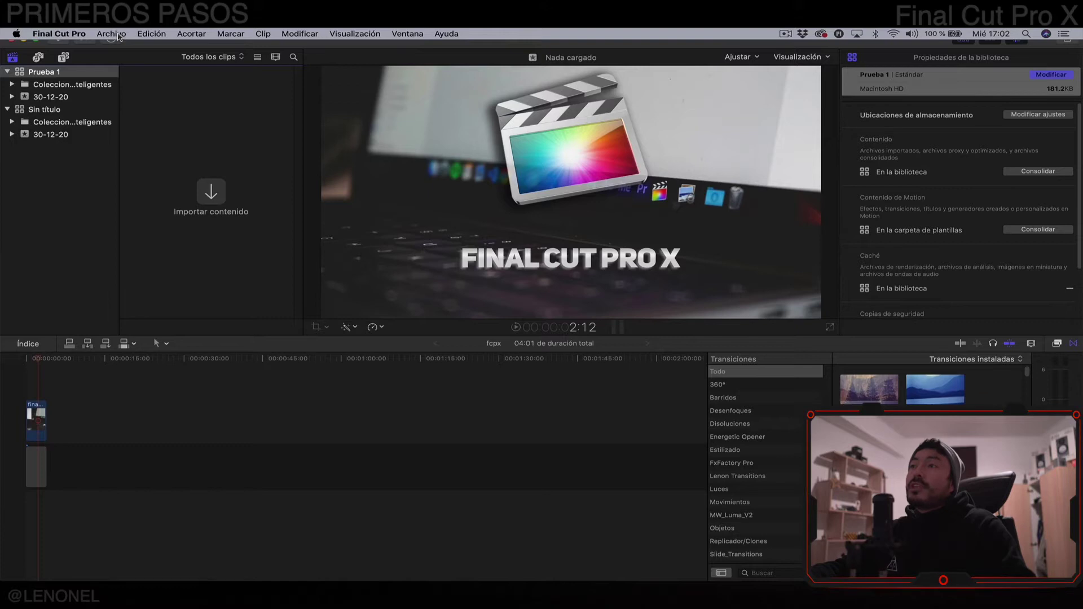
click(111, 33)
mouse_move(120, 47)
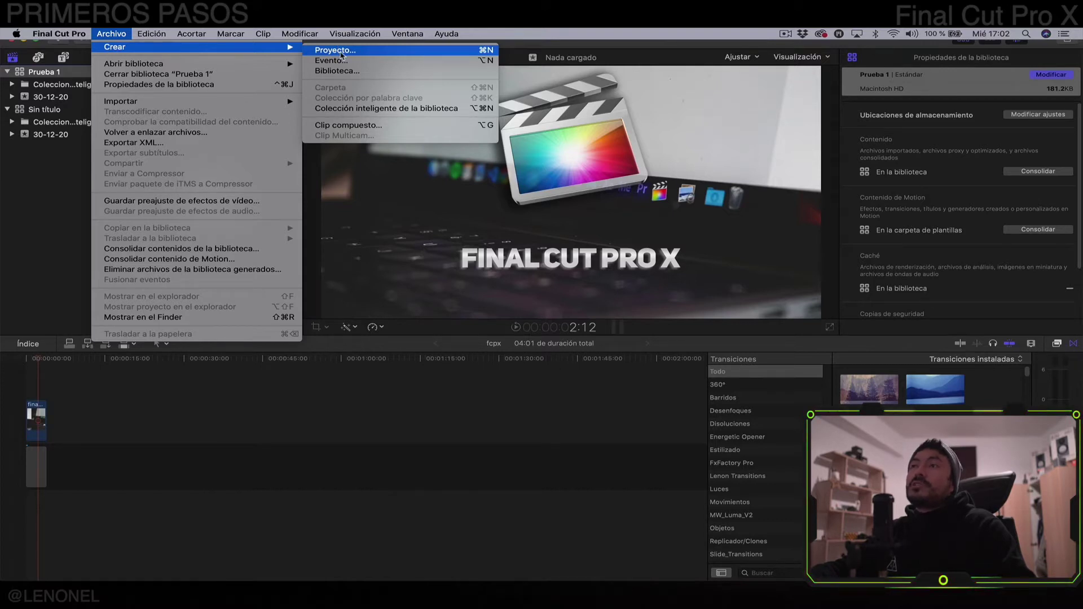
click(341, 53)
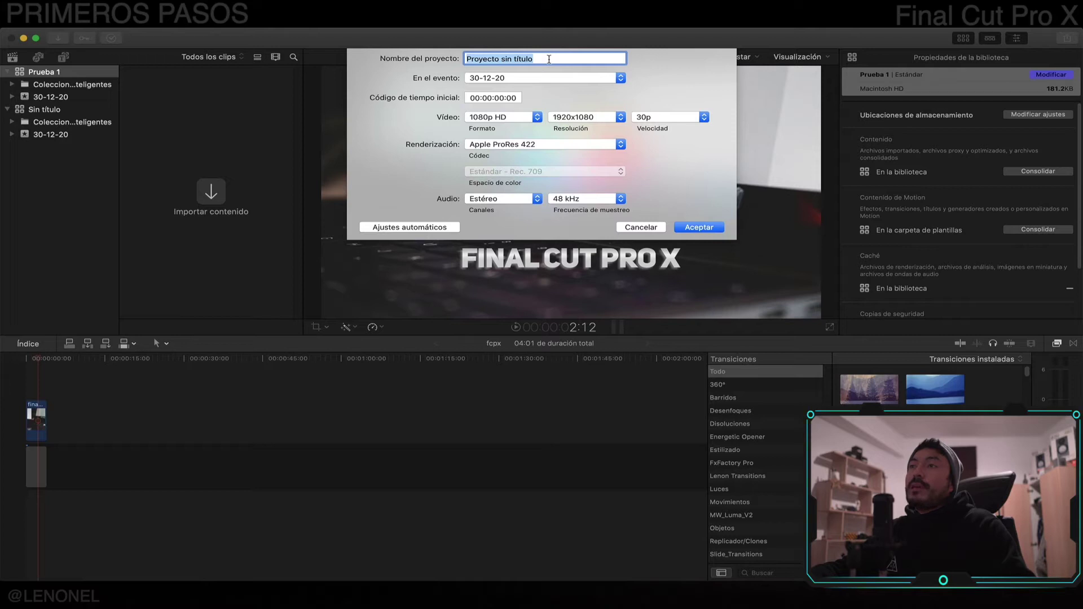
text(Prue)
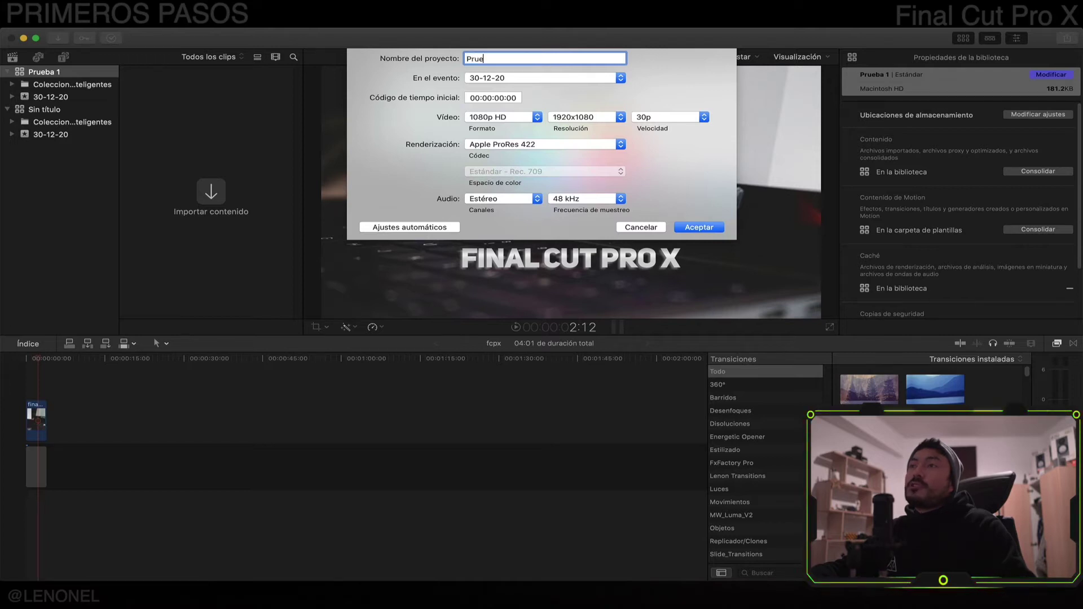
text(ba 1)
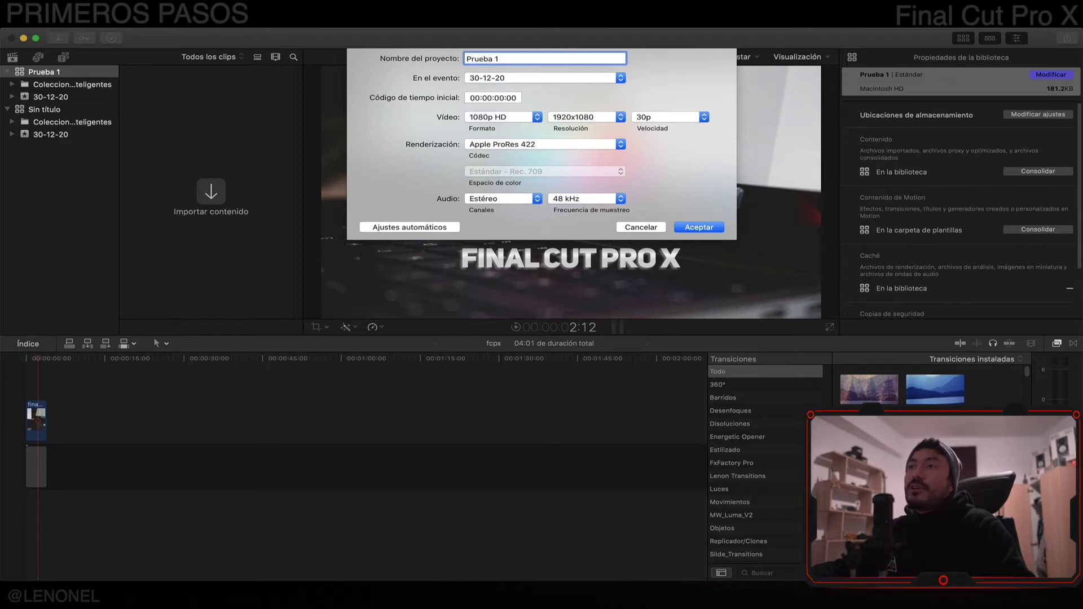
click(536, 120)
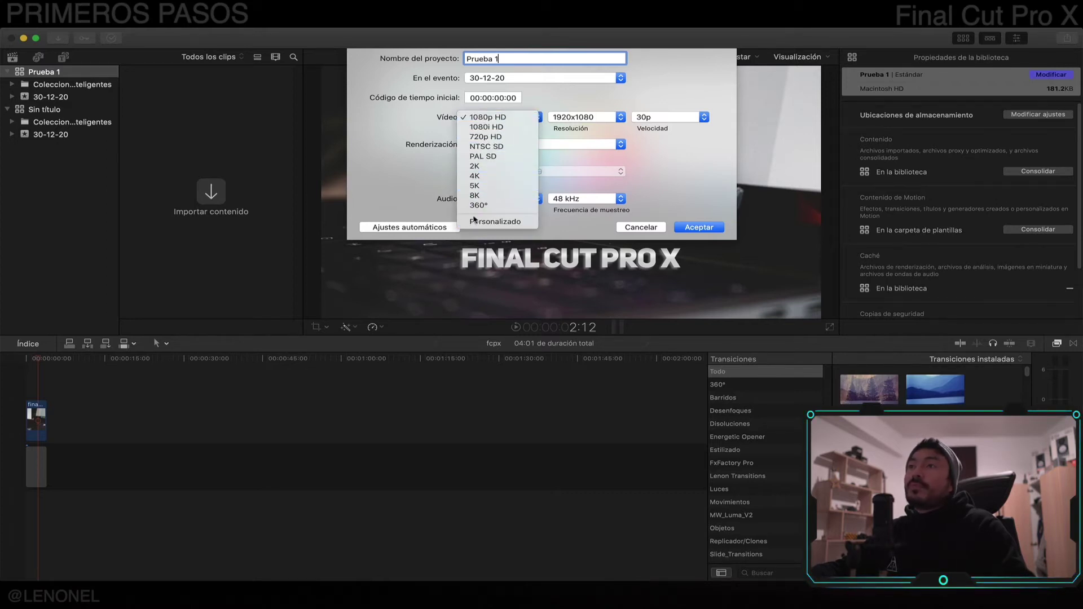
click(492, 119)
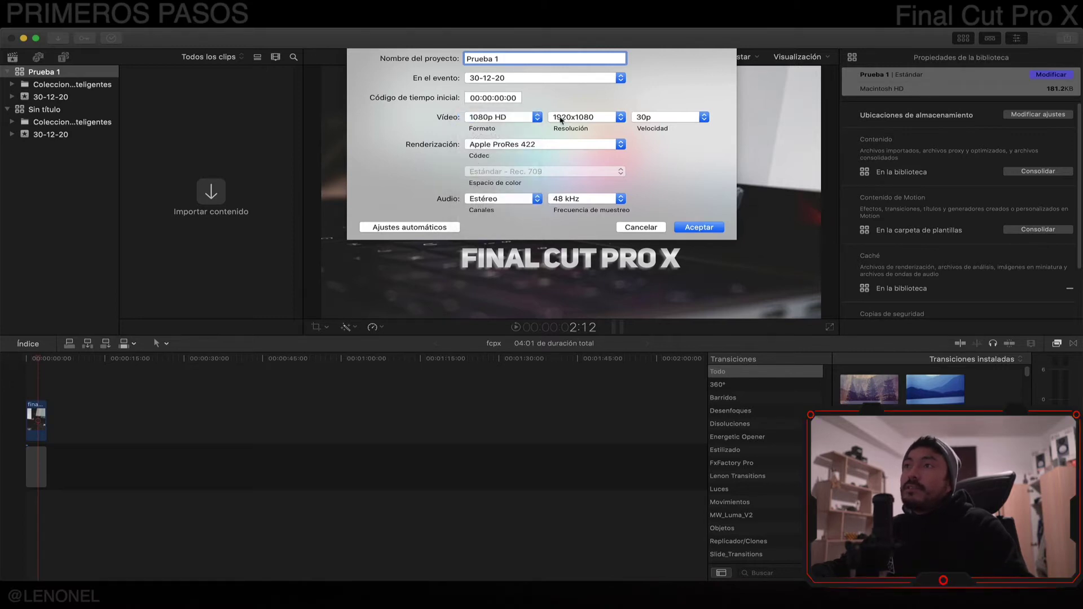
click(702, 119)
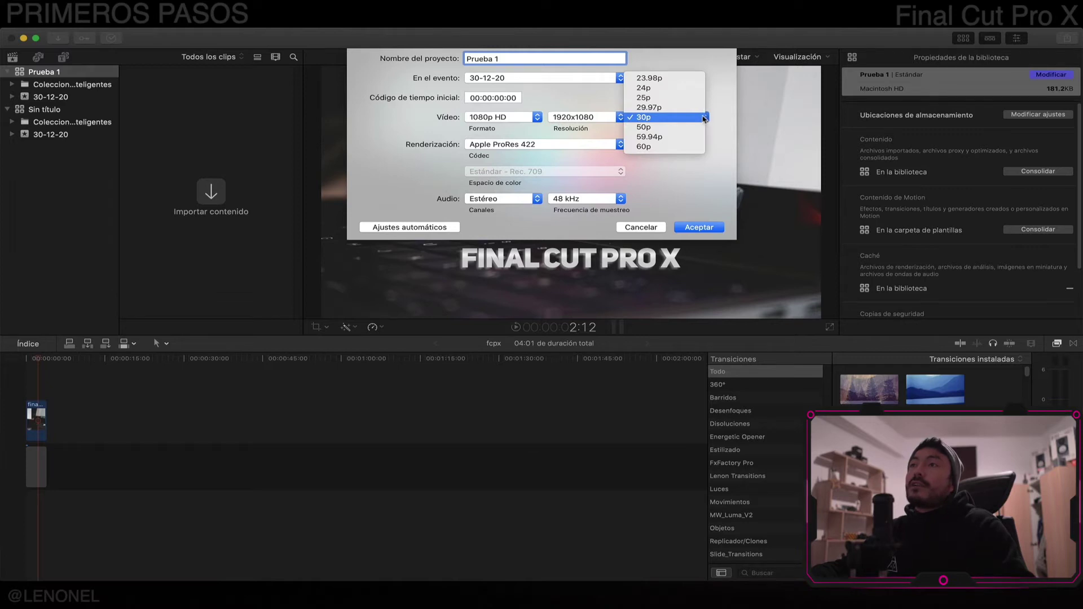
click(688, 88)
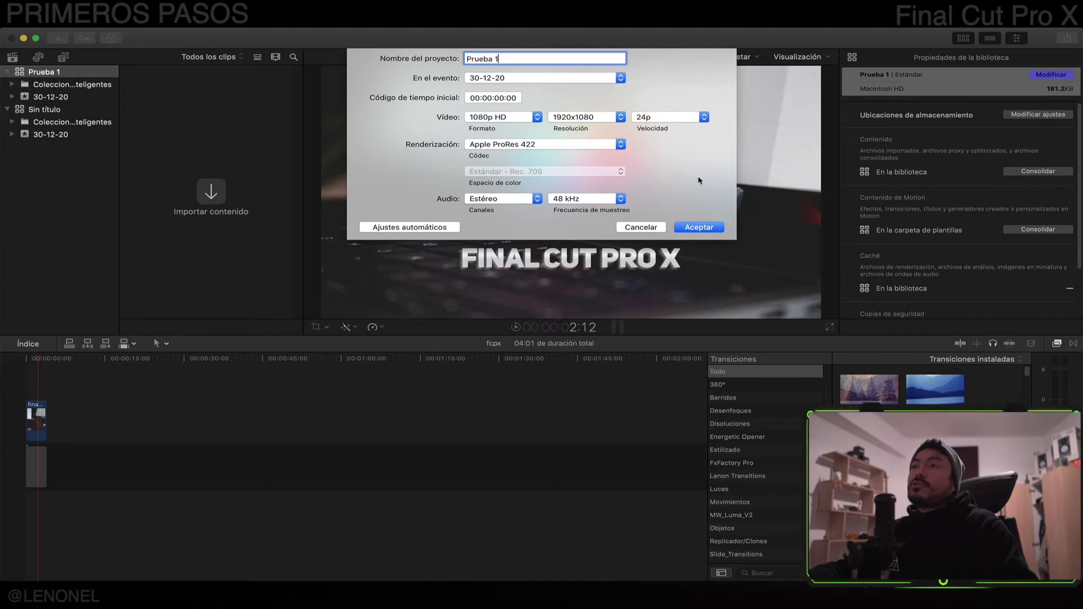
click(704, 229)
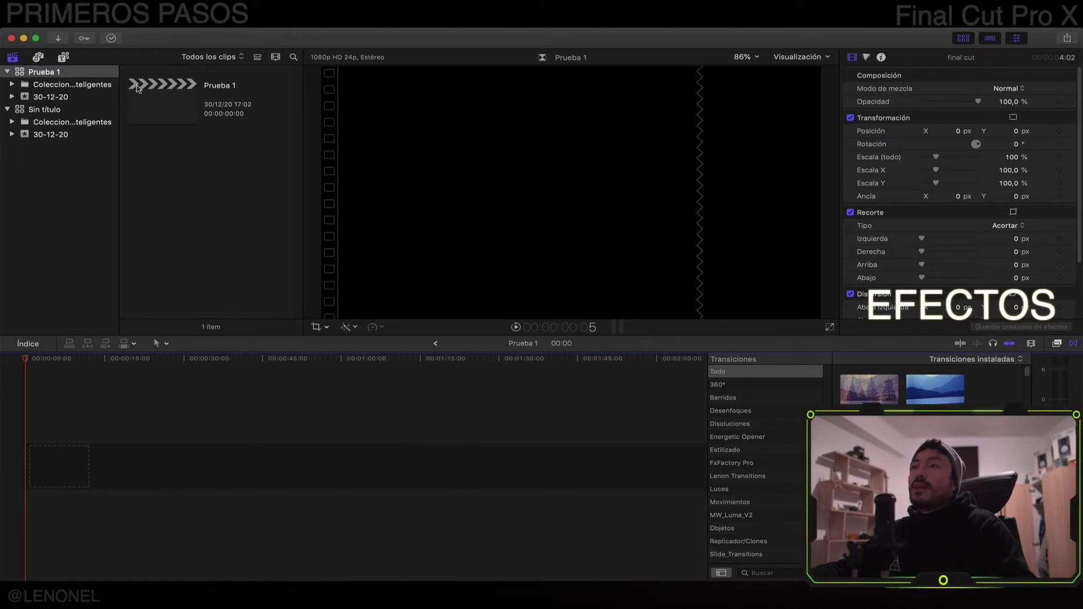
In the media import window, collapse Primeros pasos FCPX and expand the Lofi Project folder
click(58, 40)
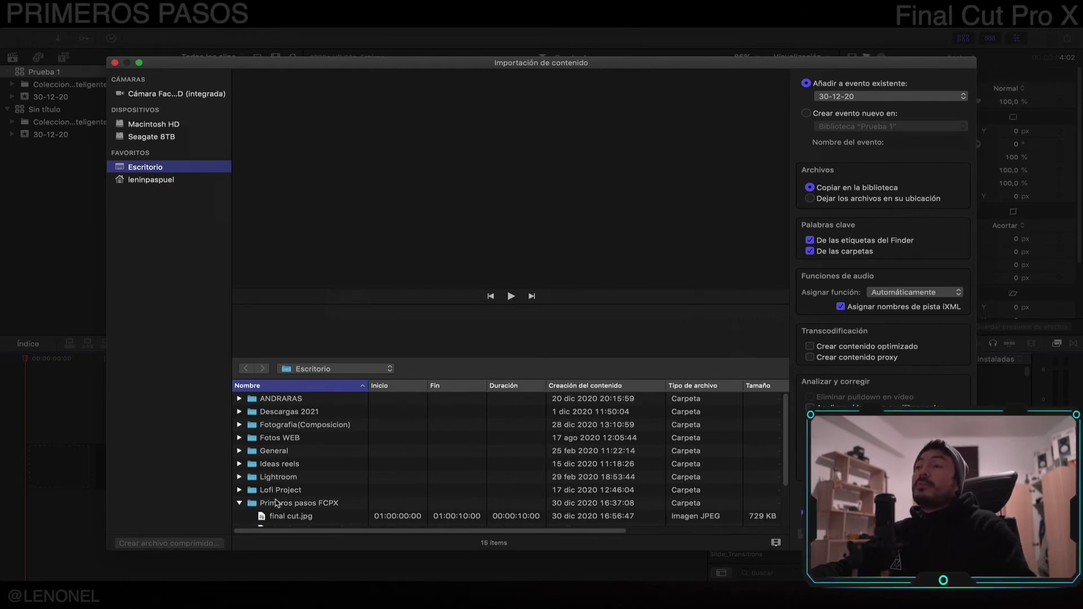
click(239, 503)
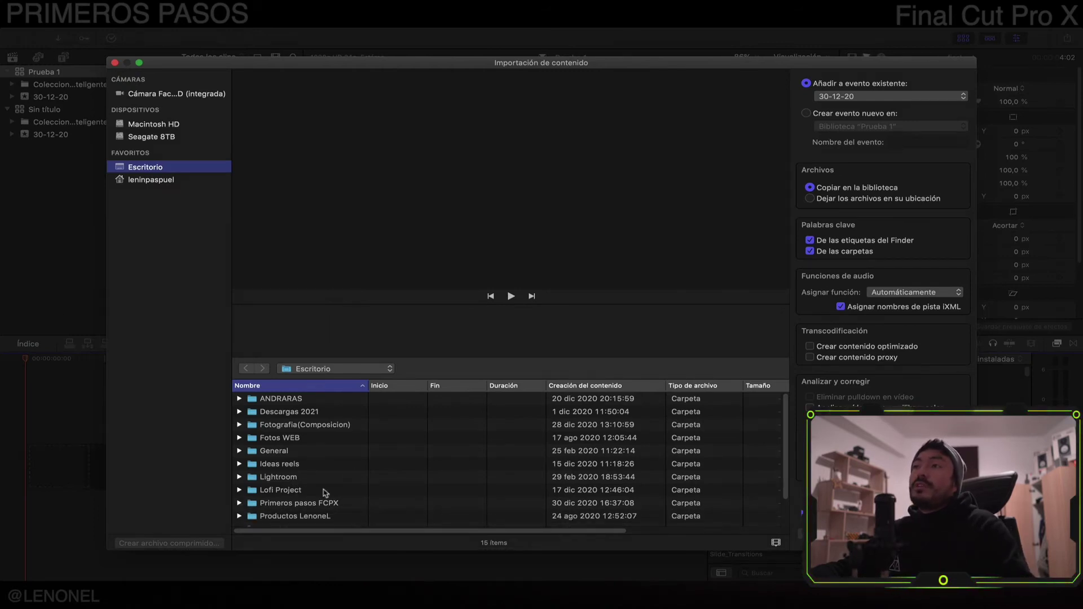
scroll(324, 494, down, 1)
scroll(325, 491, down, 1)
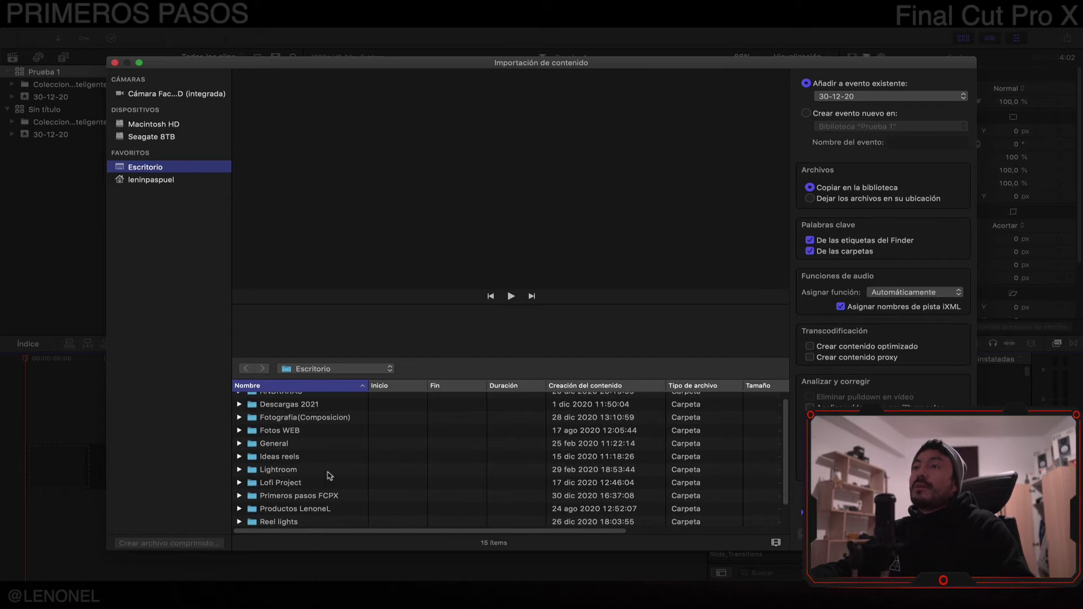
click(239, 483)
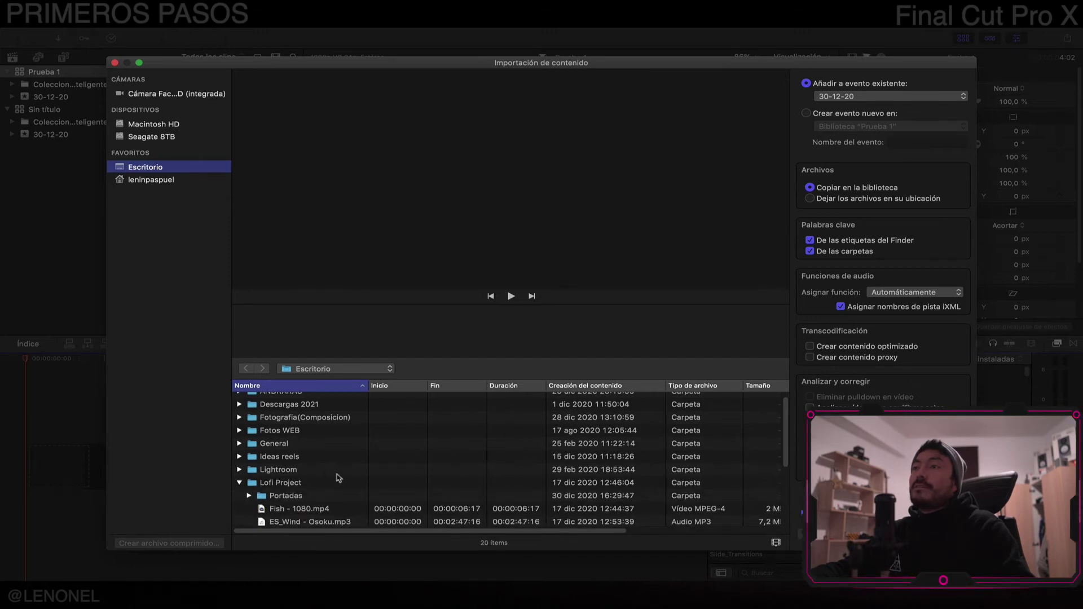
scroll(337, 480, down, 1)
scroll(337, 480, down, 1)
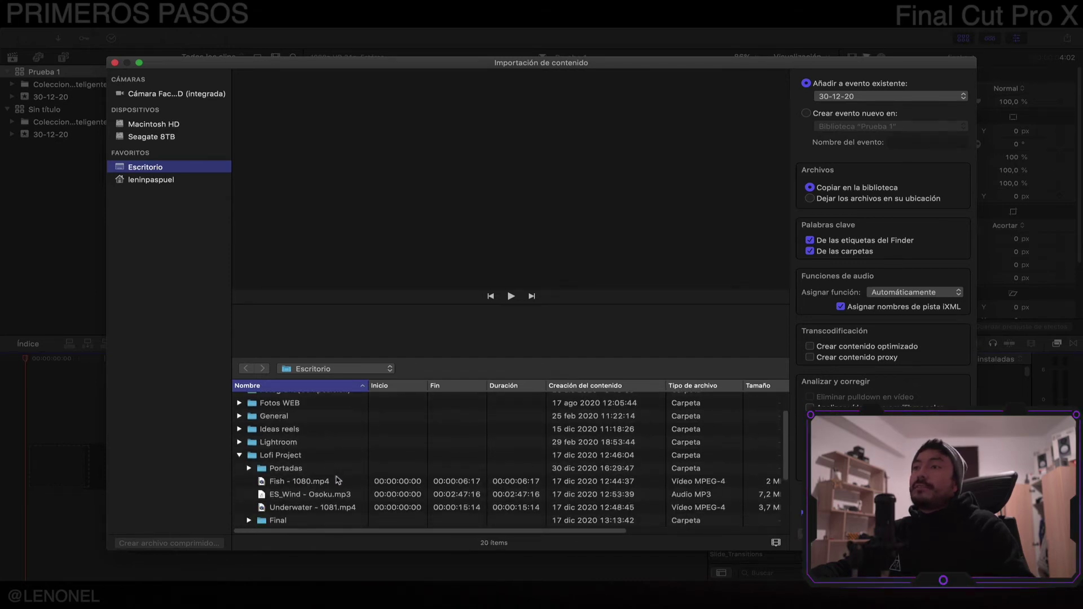
scroll(338, 476, down, 1)
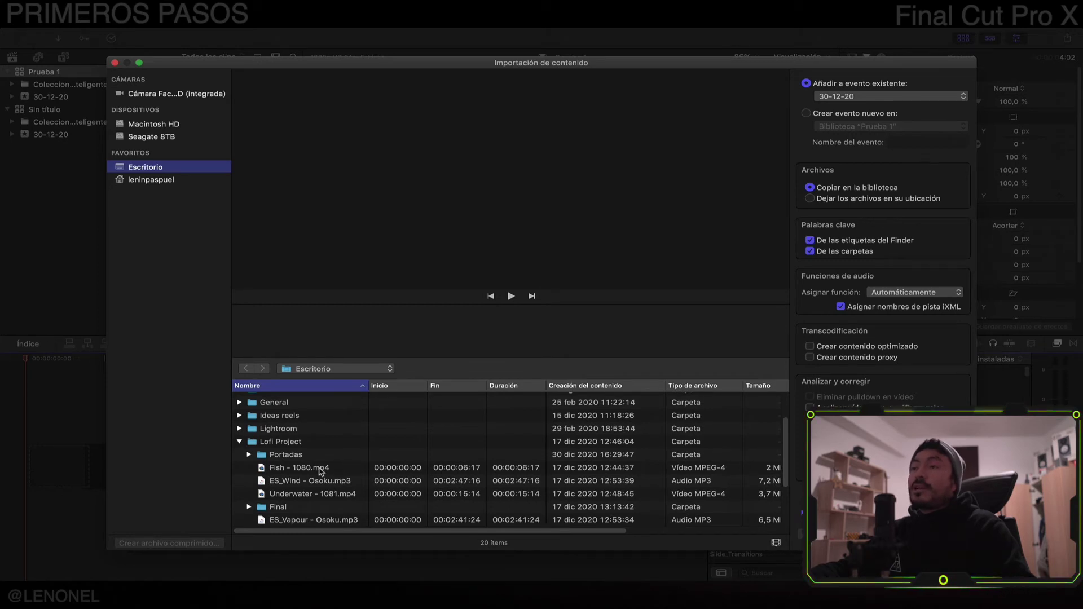
scroll(319, 466, down, 1)
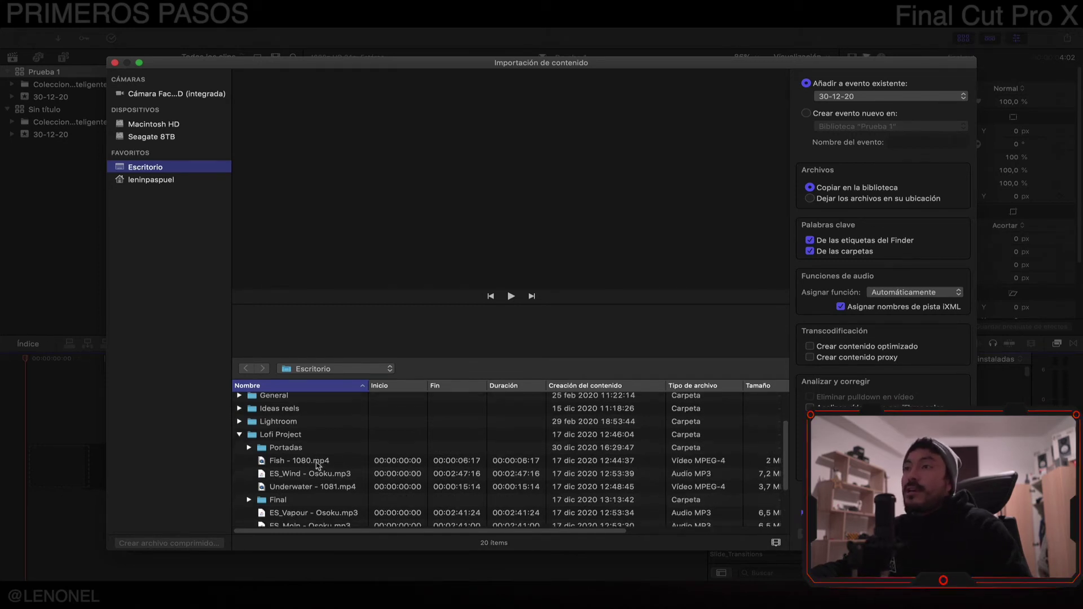
Import Fish - 1080.mp4, Underwater - 1081.mp4 and the Osoku music tracks
click(319, 466)
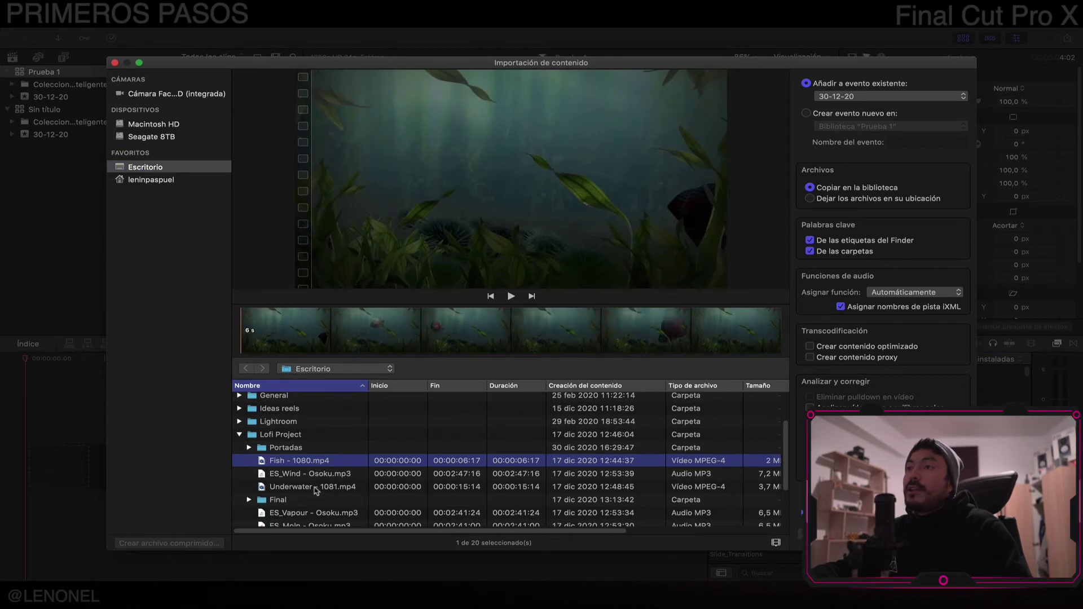
super+click(316, 488)
key(super+a)
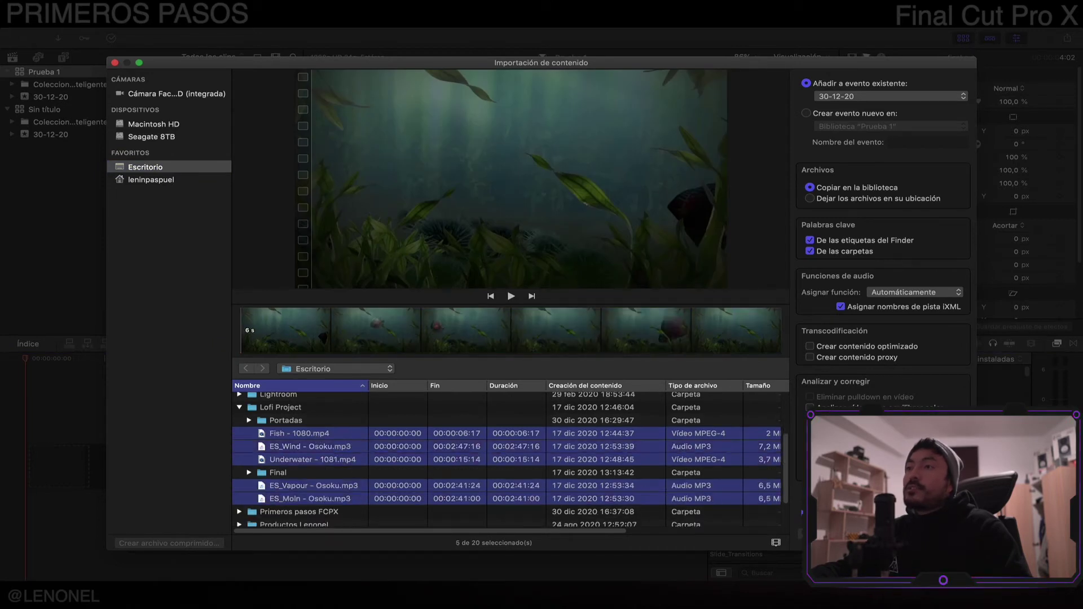
key(Return)
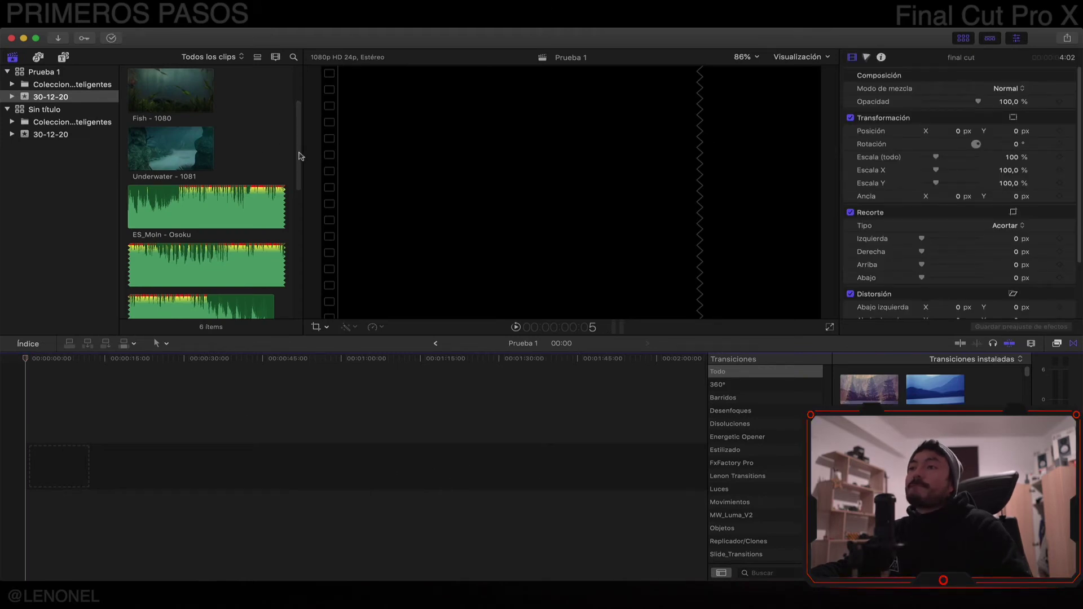
Shrink the browser clip thumbnails so each clip shows as one compact thumbnail
drag(301, 148, 299, 93)
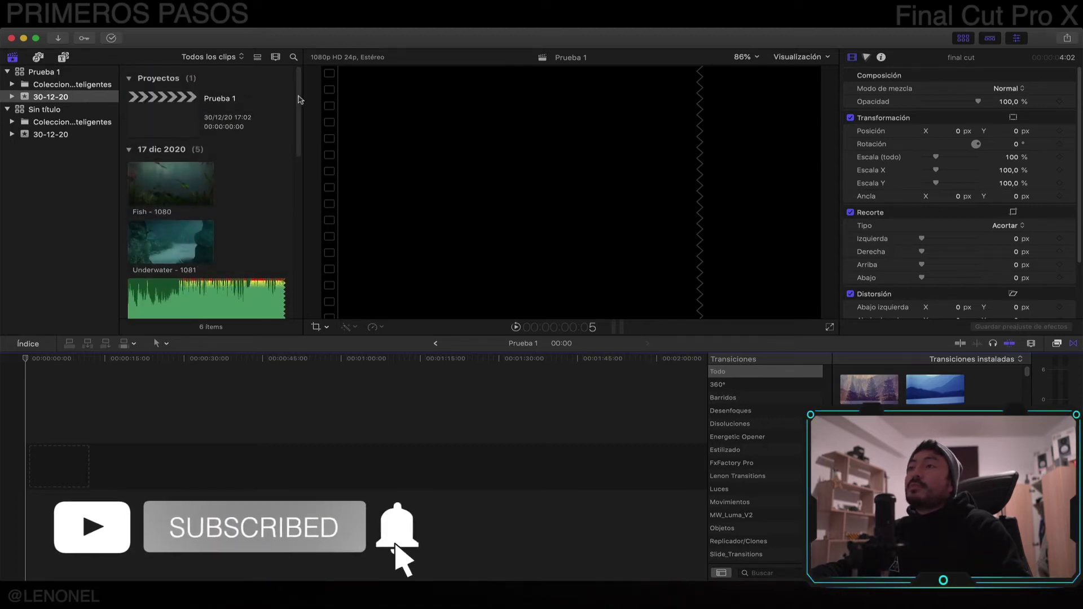
scroll(302, 169, down, 10)
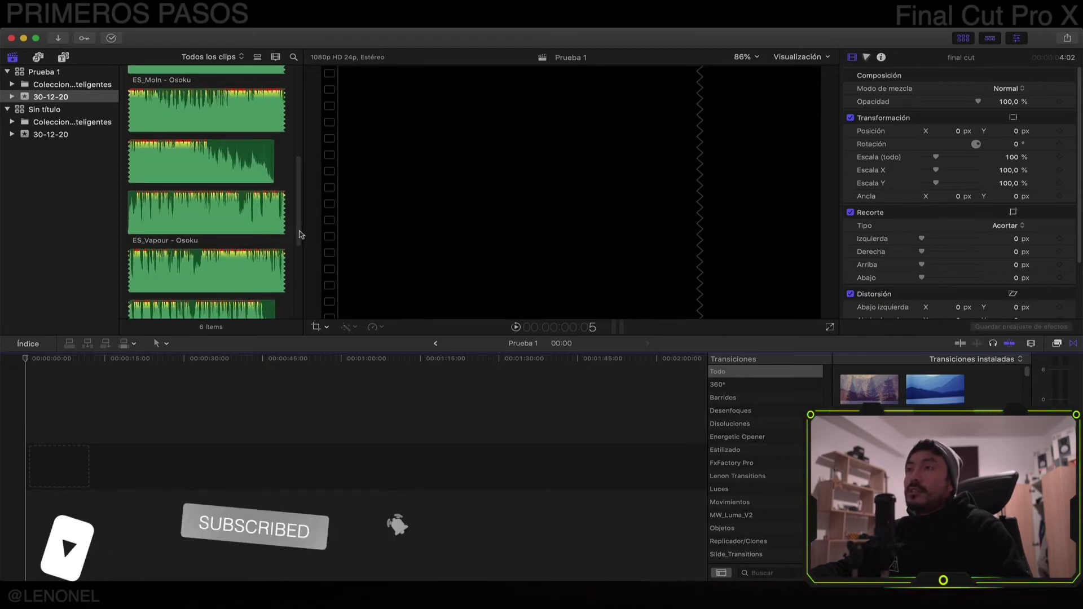
scroll(295, 234, up, 10)
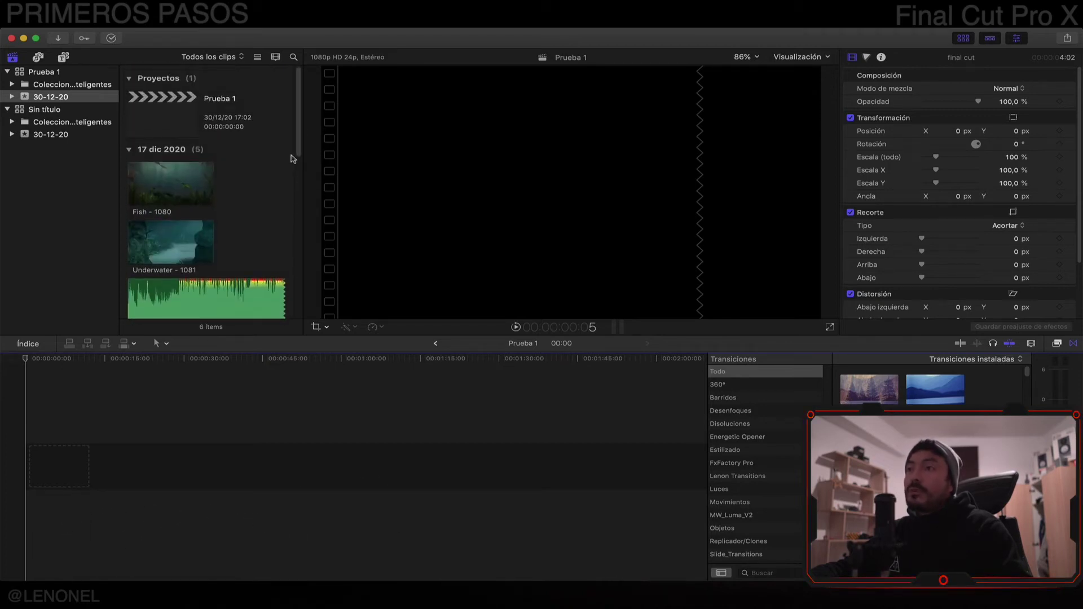
click(276, 58)
drag(275, 85, 255, 85)
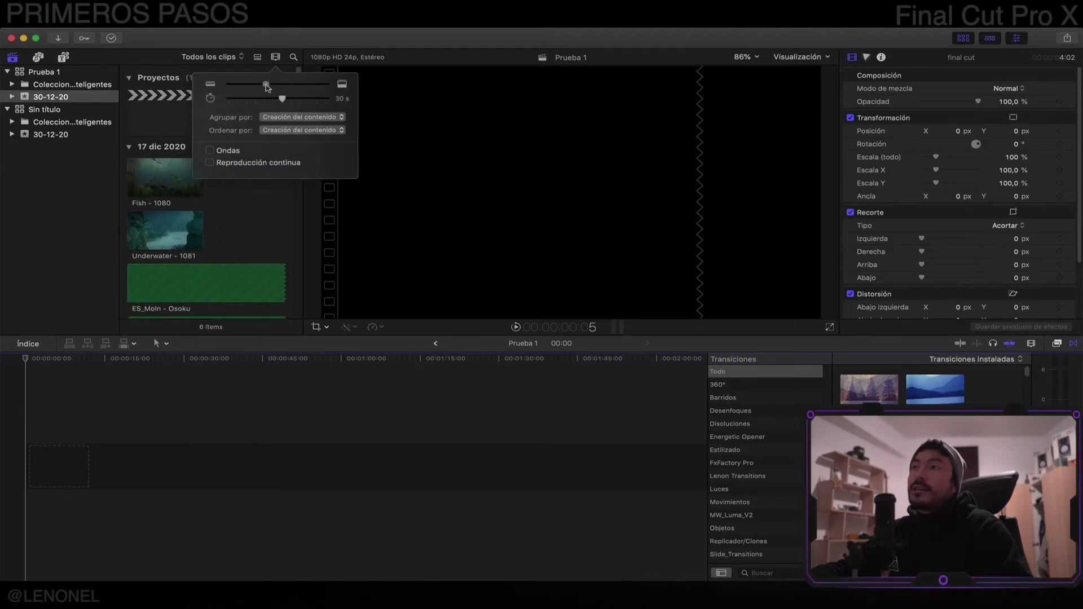
click(256, 100)
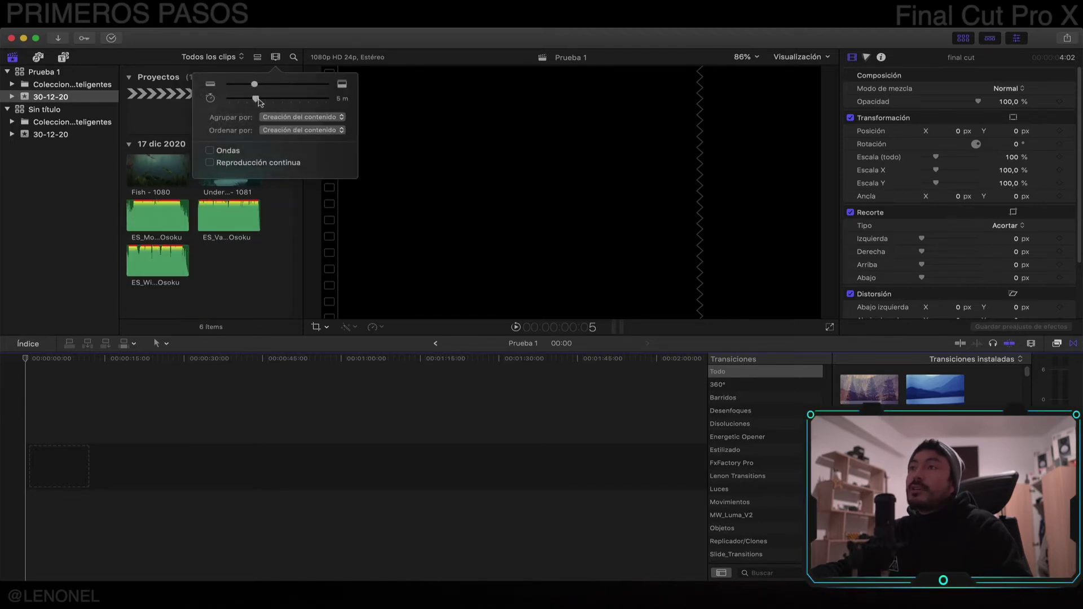
click(285, 249)
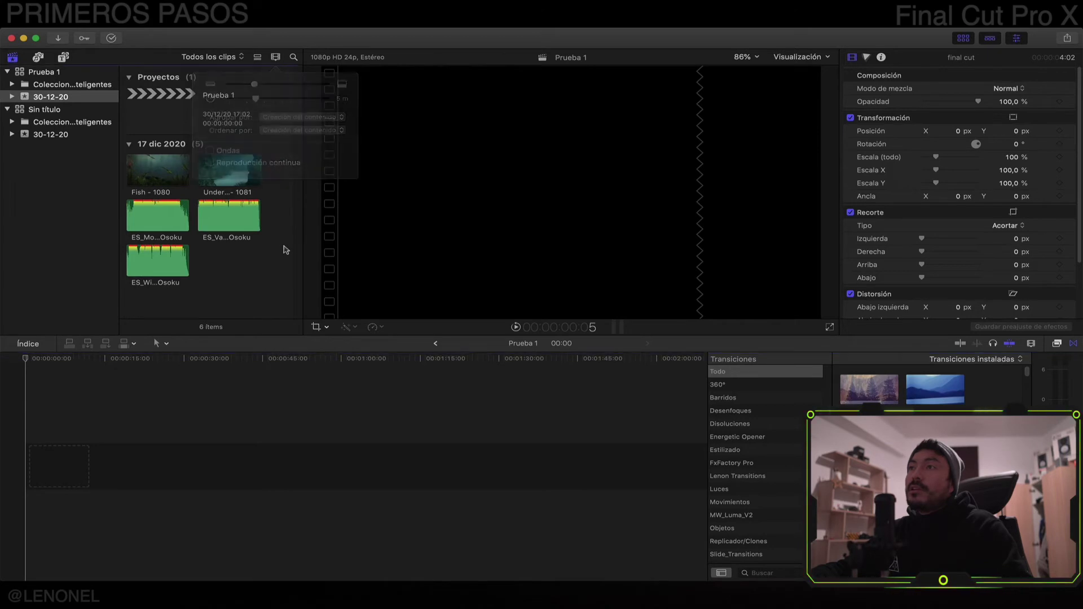
Add the Underwater - 1081 clip to the start of the timeline with Q
click(158, 169)
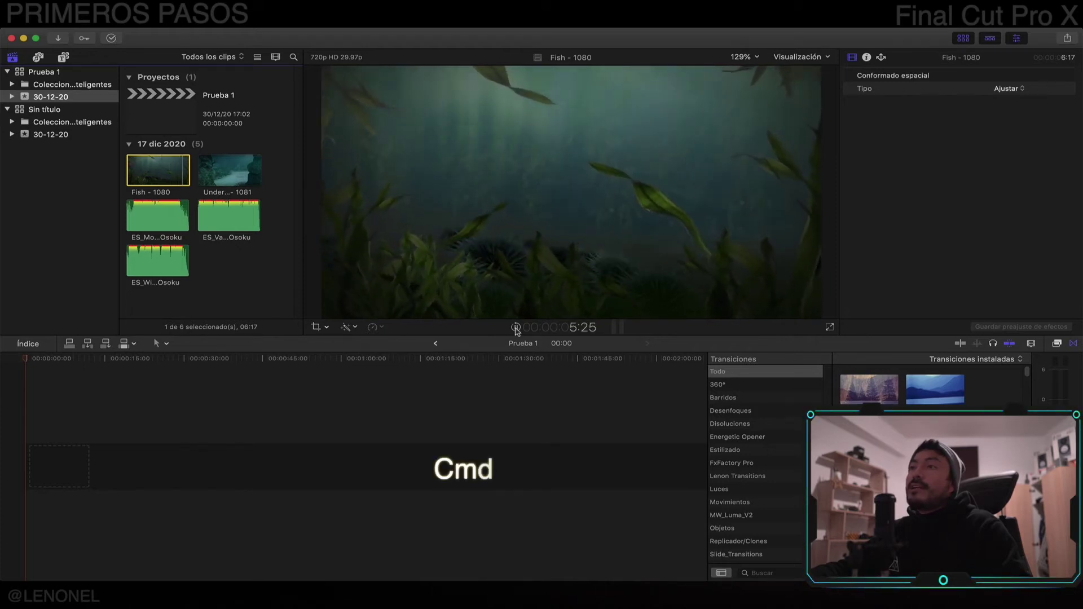
key(super+q)
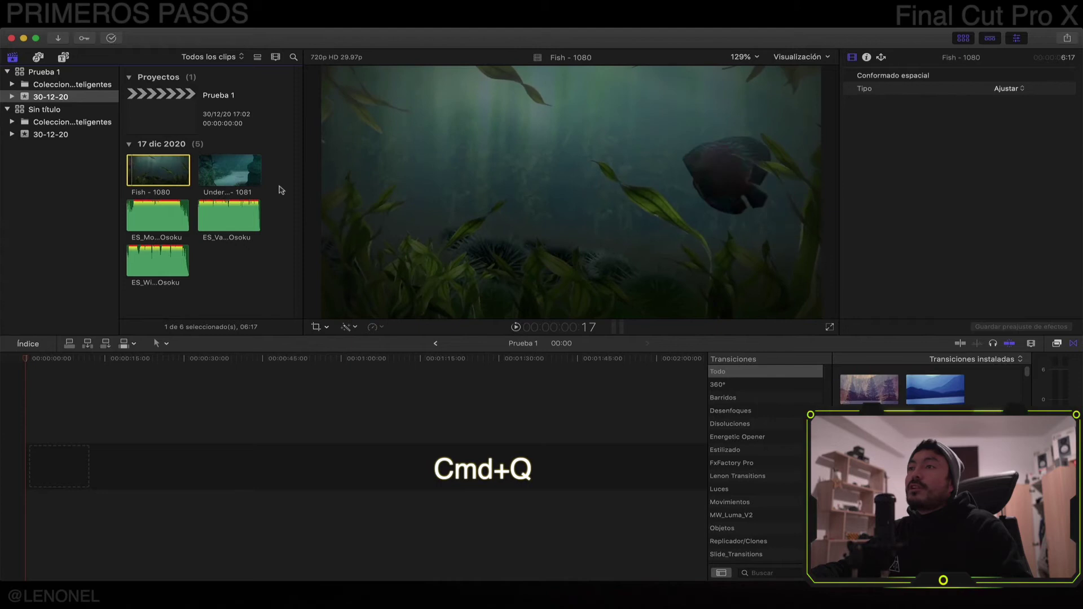
click(236, 171)
key(q)
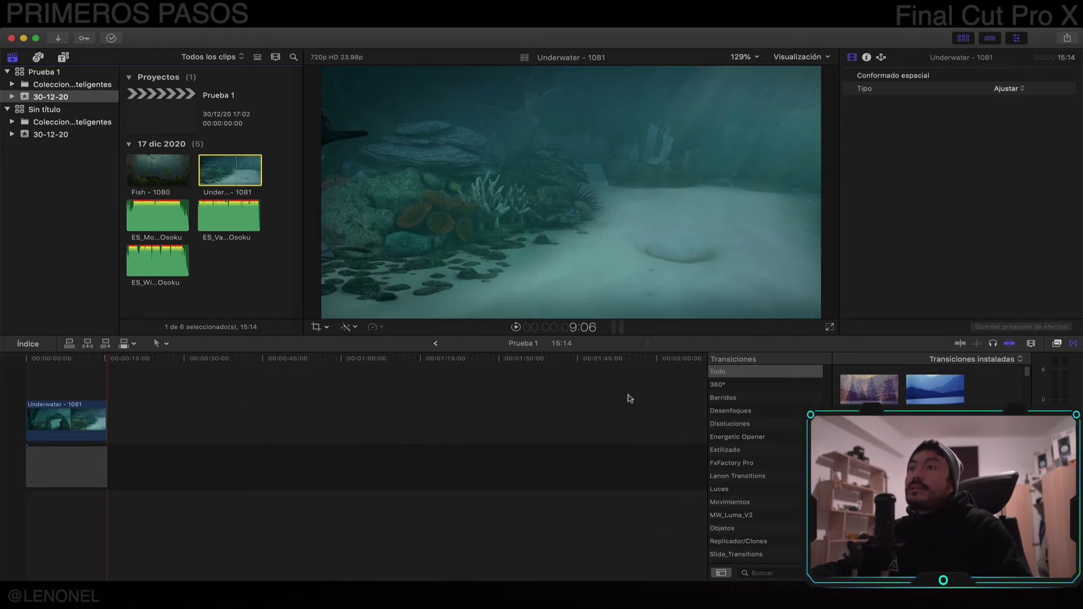
Preview the project, then append Fish - 1080 right after the Underwater clip with E
click(11, 365)
click(515, 327)
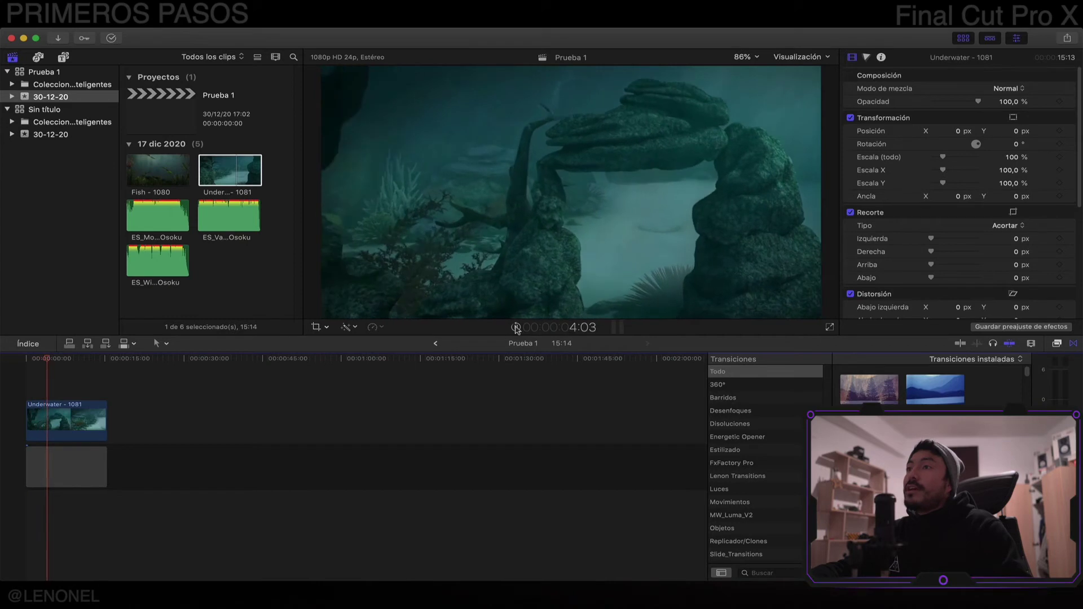
key(space)
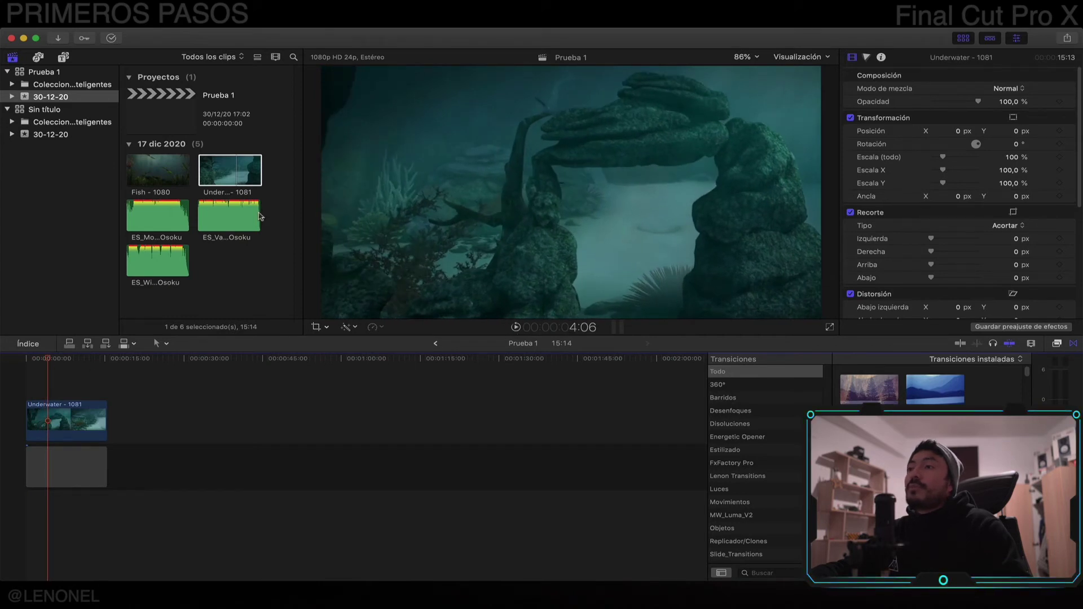
click(165, 170)
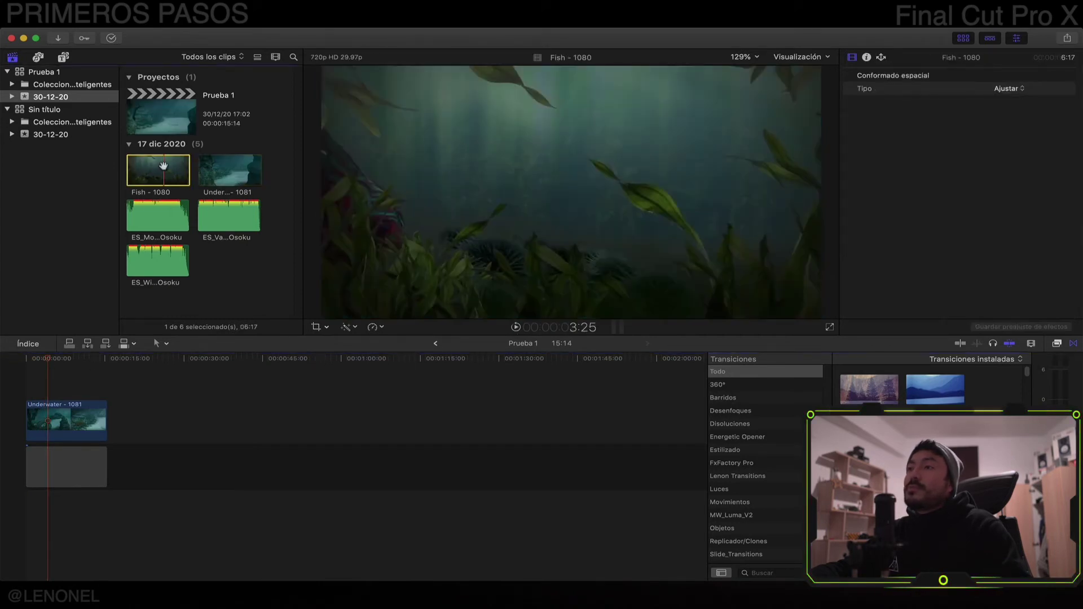
click(116, 375)
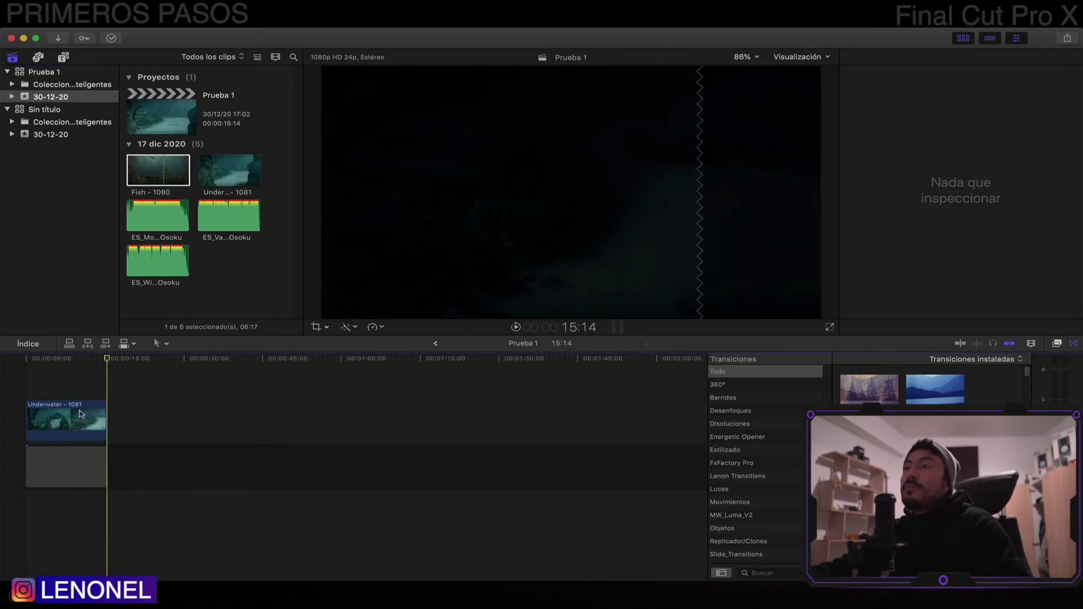
click(162, 171)
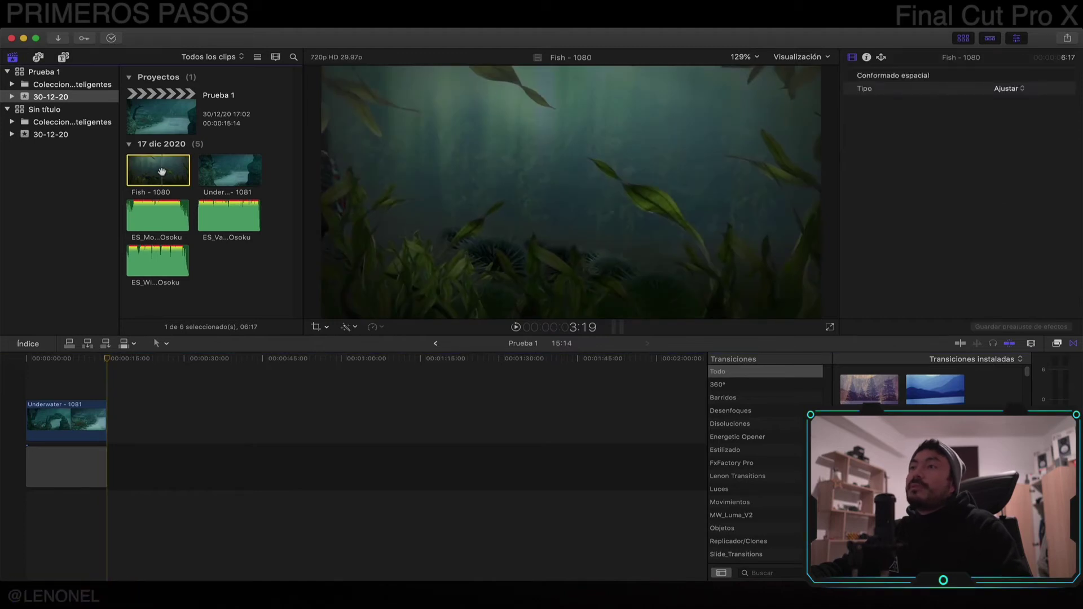
key(e)
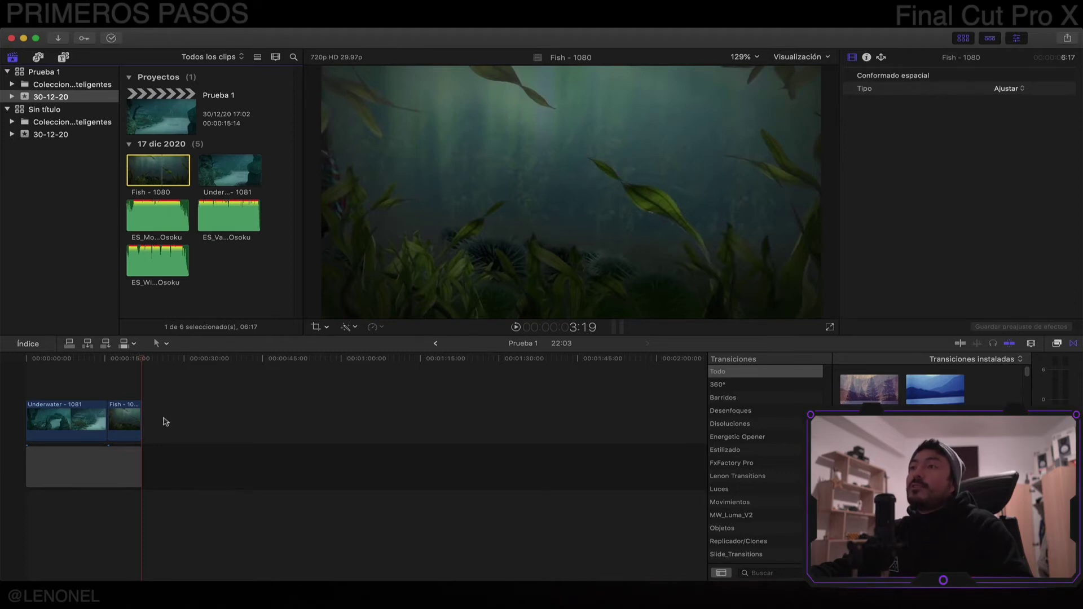
Connect ES_Vapour - Osoku below the video clips and play the project from the start
click(231, 215)
key(c)
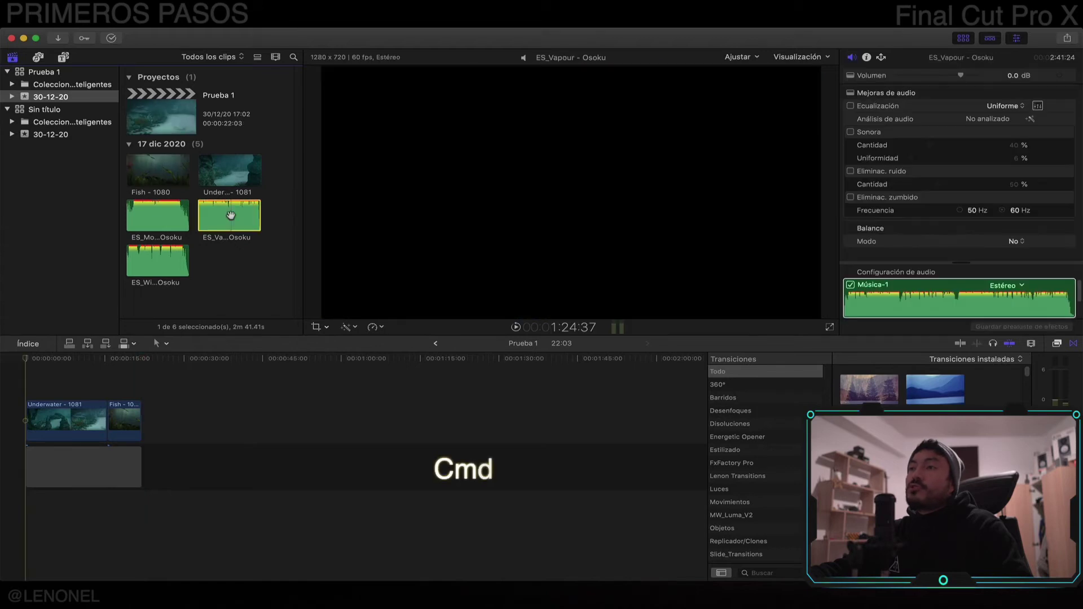
key(super+q)
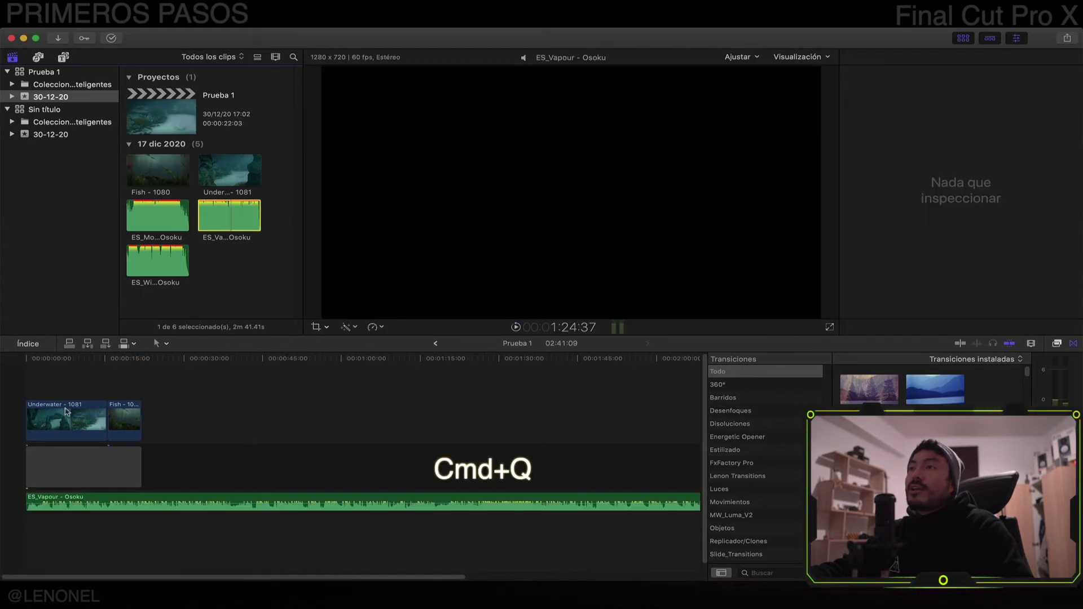
click(23, 365)
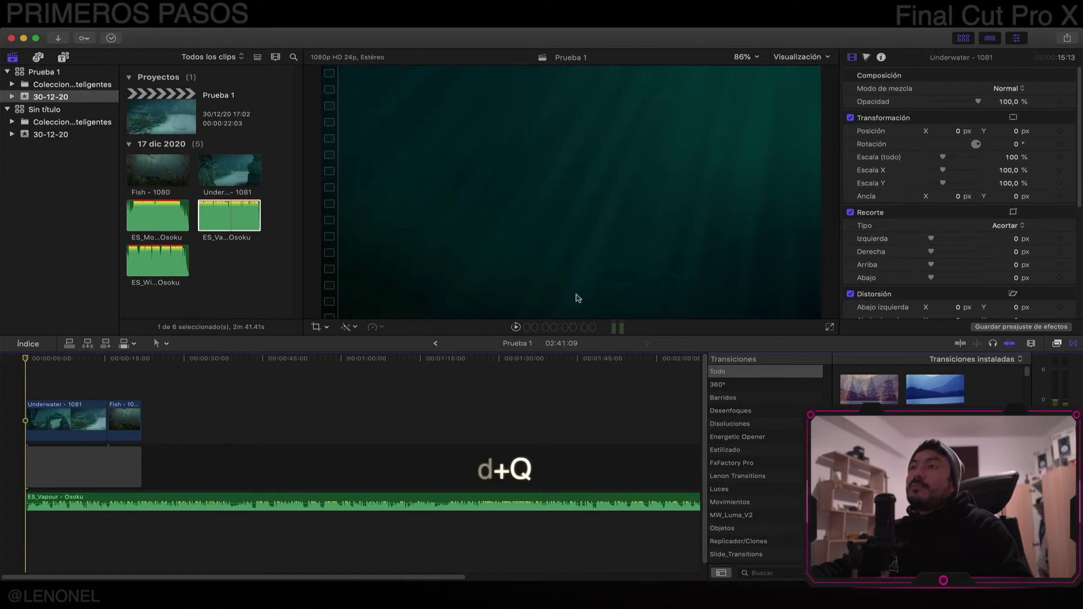
click(516, 327)
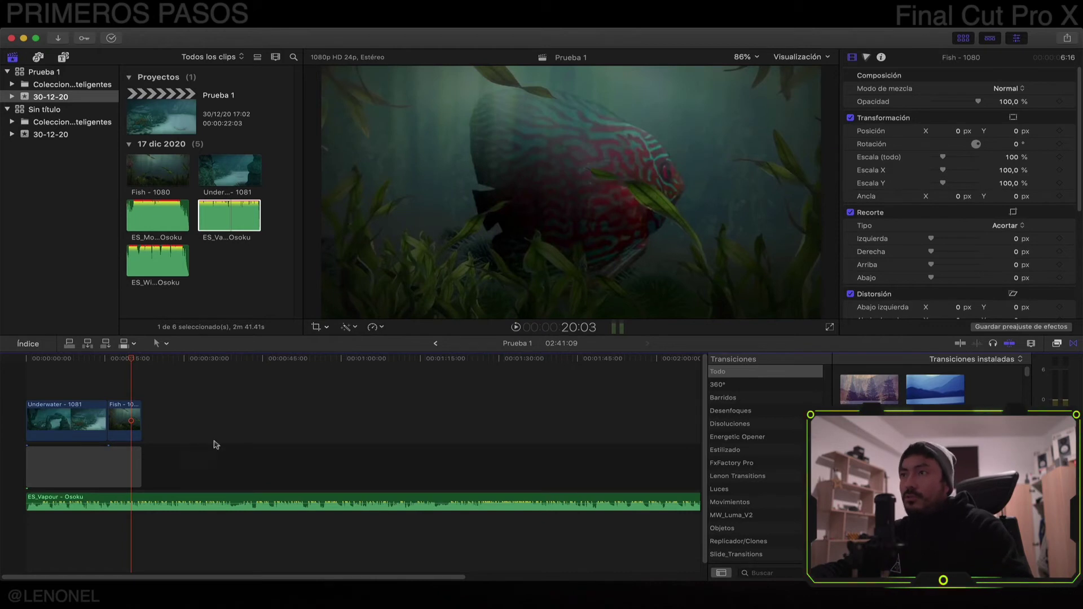
Select the Underwater and Fish clips and paste two copies after them
click(42, 372)
drag(40, 371, 41, 383)
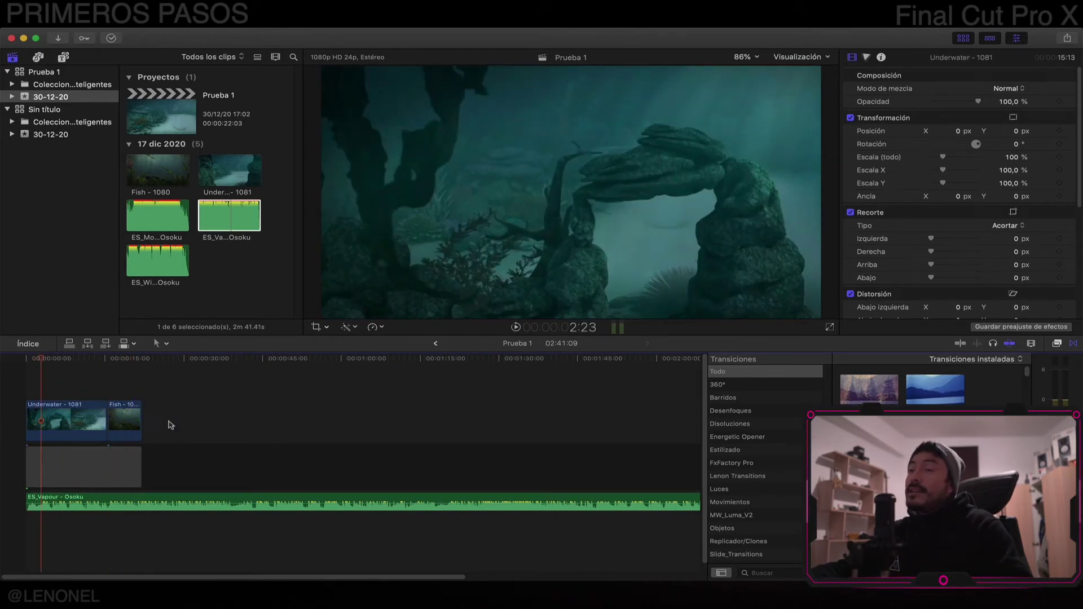
drag(159, 429, 59, 422)
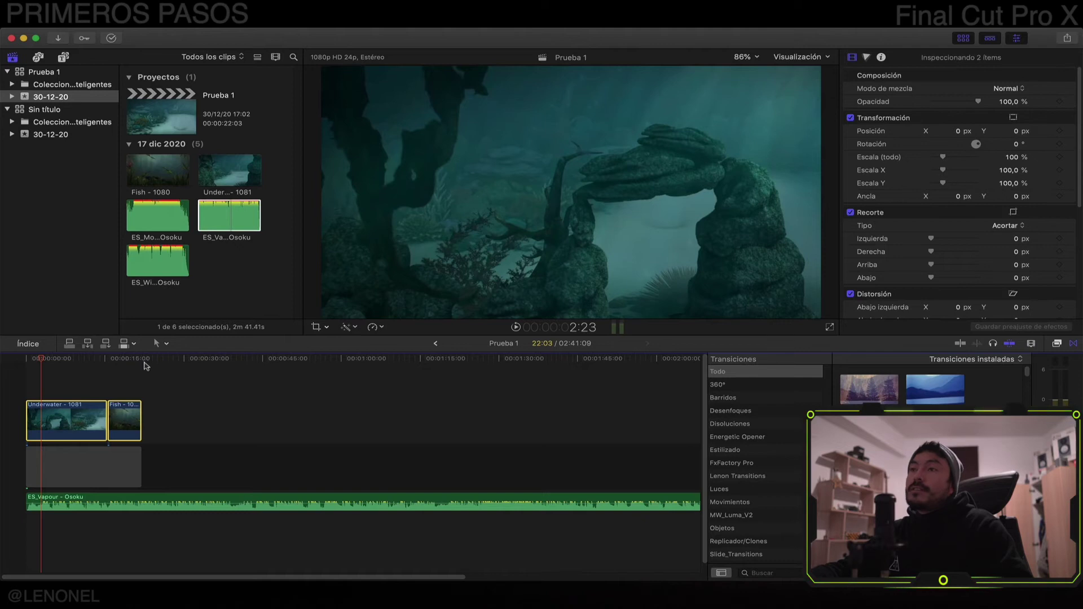
click(142, 360)
key(super+v)
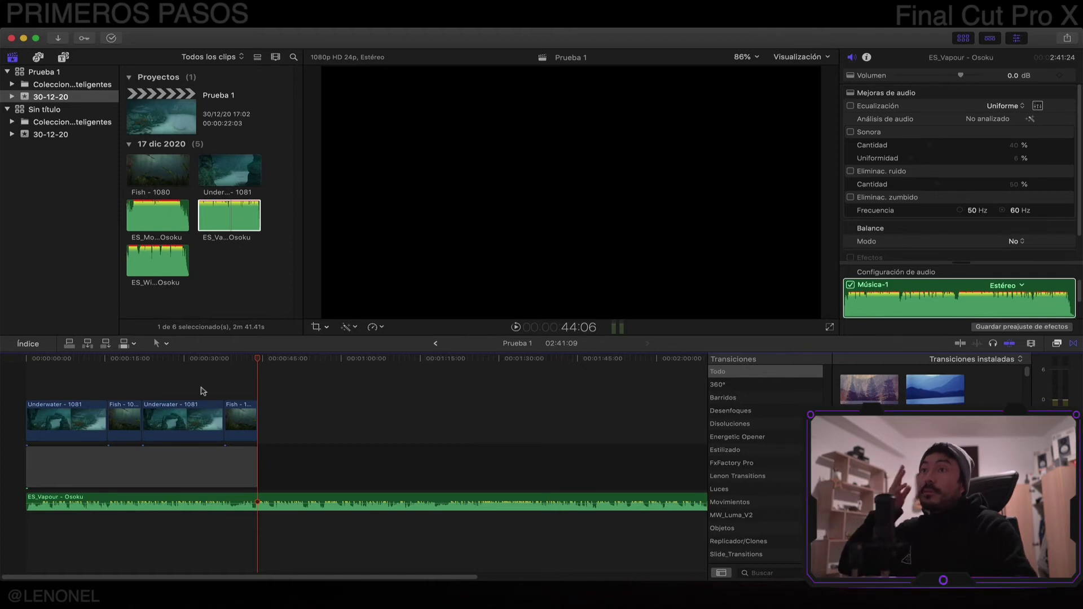
key(super+v)
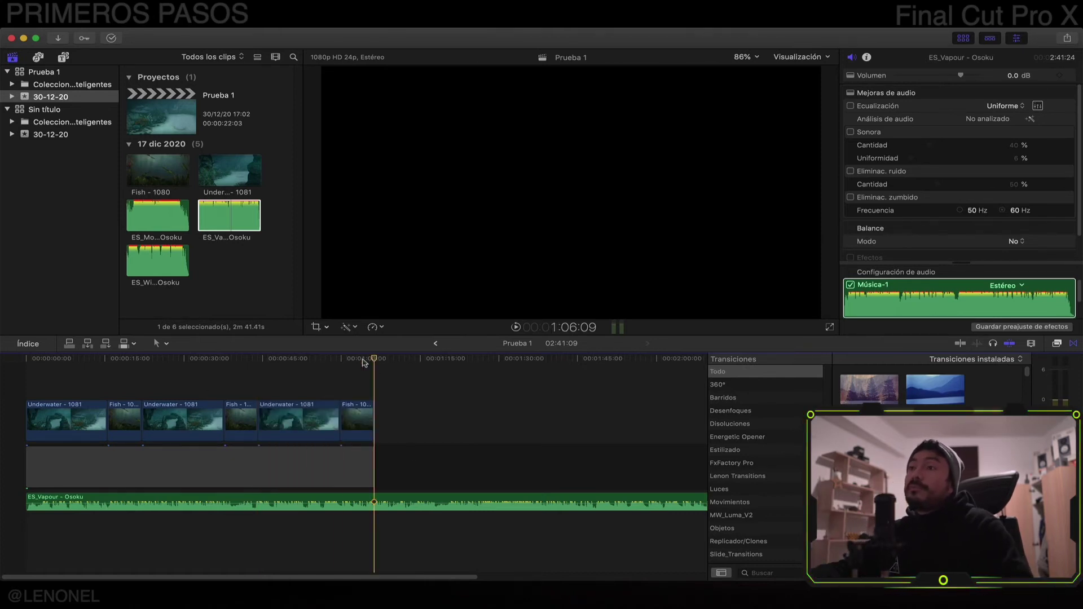
Scrub through the first clip, then select the whole ES_Vapour music clip
drag(376, 361, 1, 367)
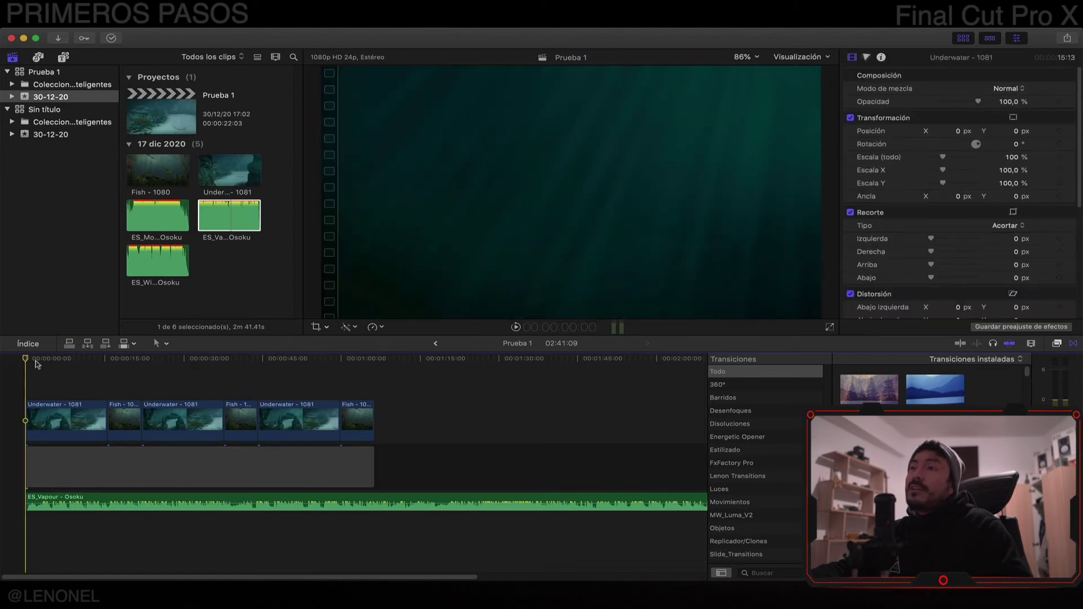
mouse_move(25, 361)
mouse_down()
mouse_move(154, 404)
mouse_move(141, 404)
mouse_move(277, 431)
mouse_move(357, 365)
mouse_move(343, 362)
mouse_move(378, 366)
mouse_up()
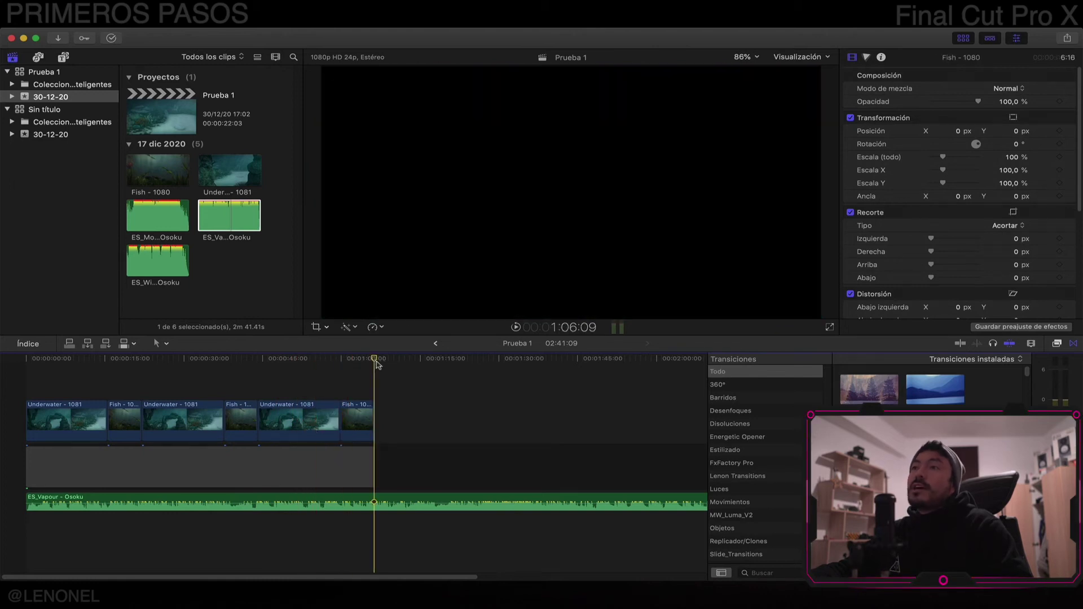
click(375, 493)
click(389, 499)
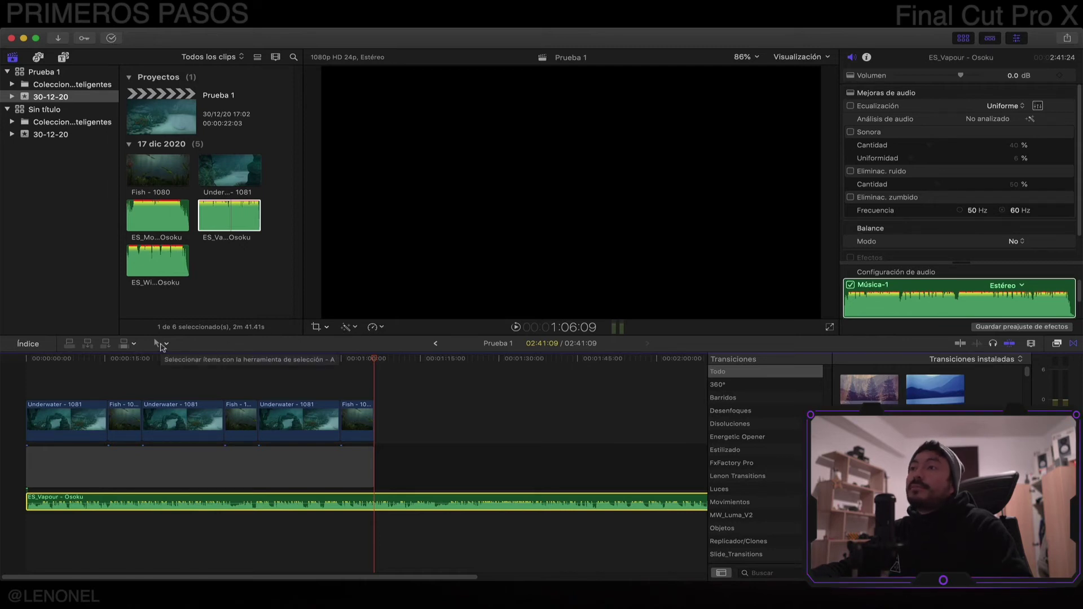
Blade the ES_Vapour music where the video ends and delete the leftover tail
click(166, 346)
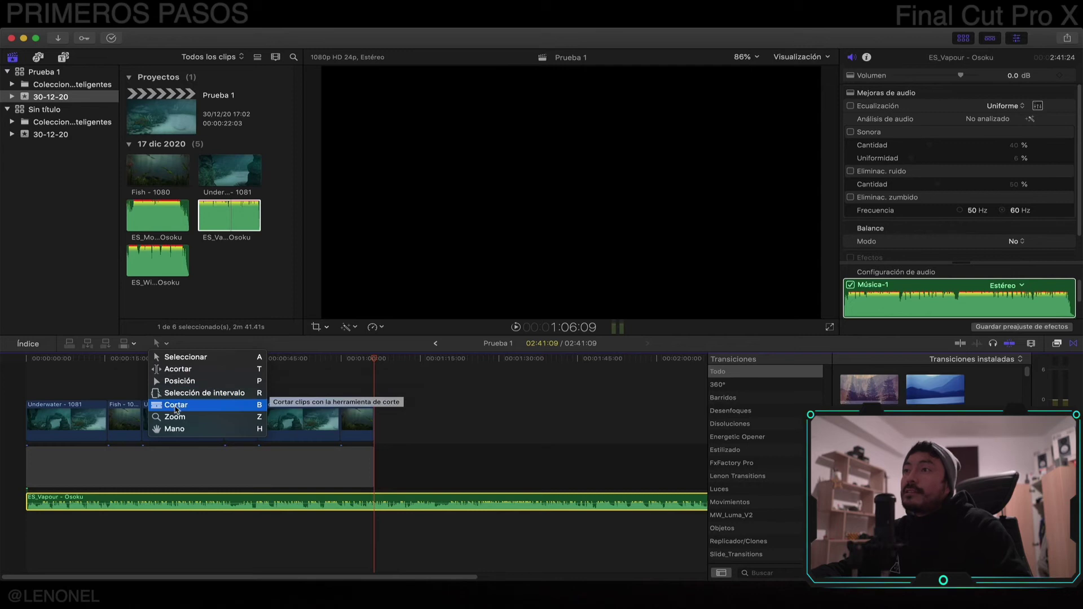
click(176, 405)
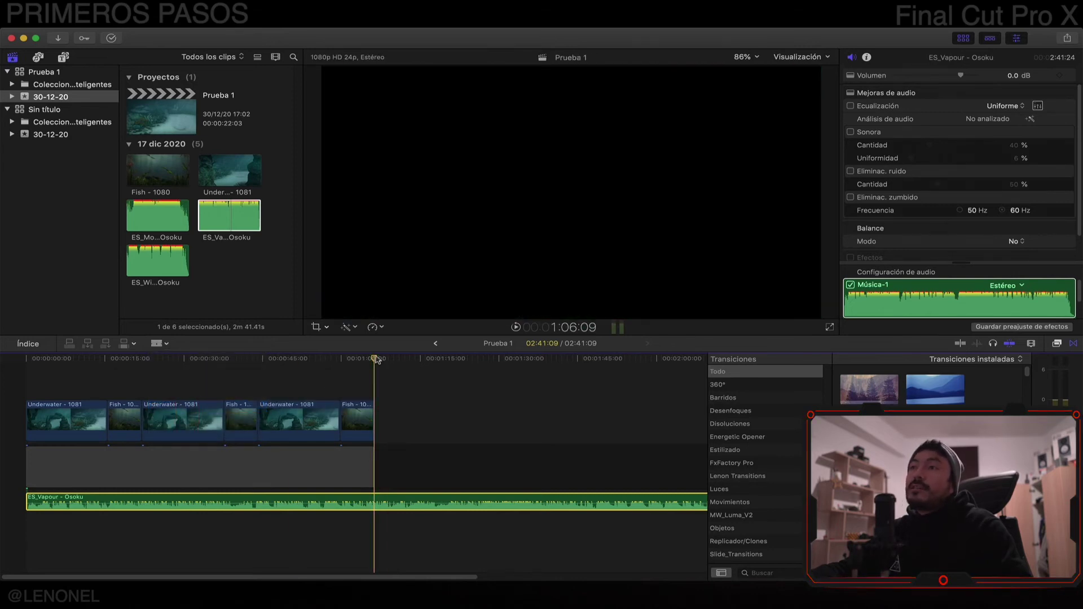
click(379, 503)
key(a)
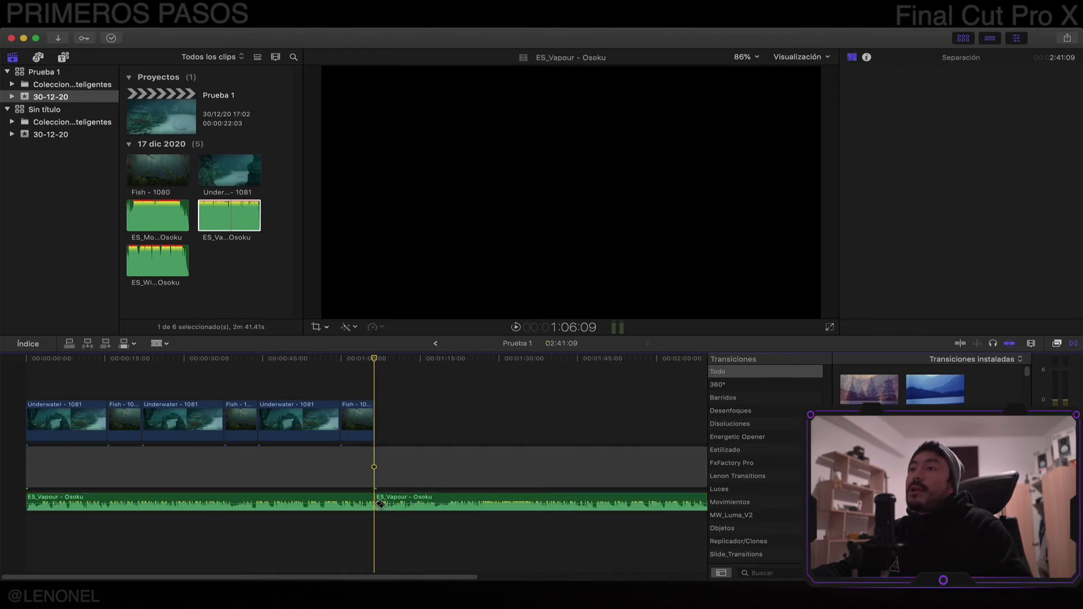
click(170, 347)
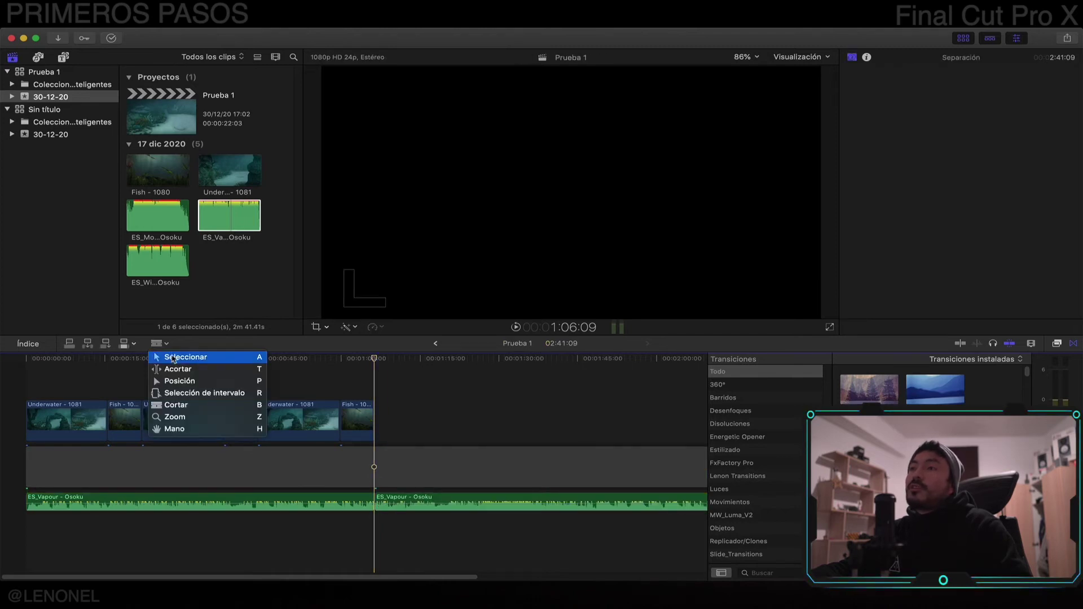
click(175, 362)
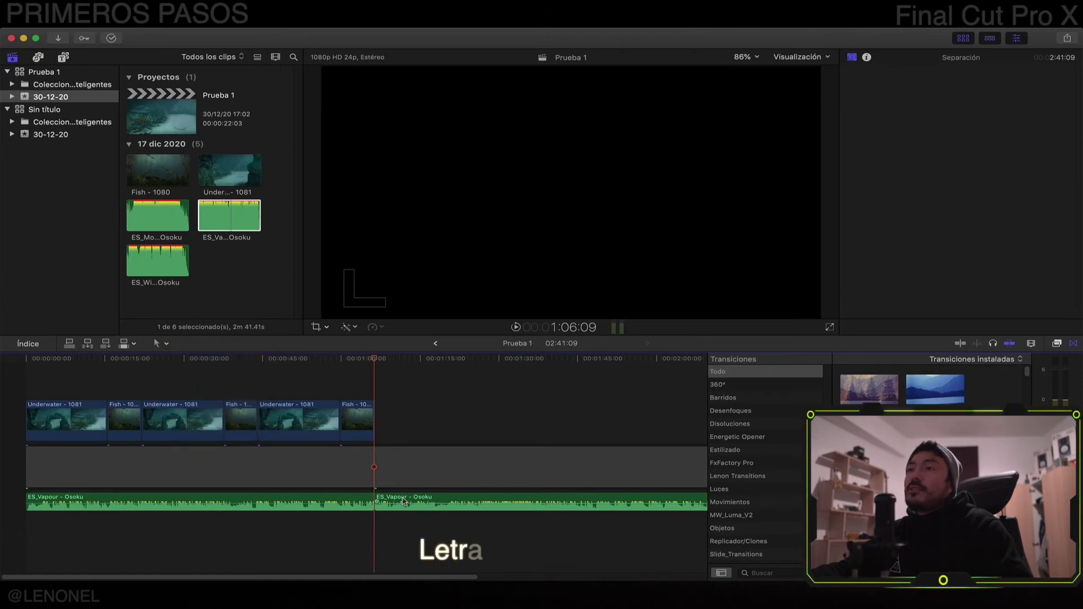
click(403, 500)
key(Delete)
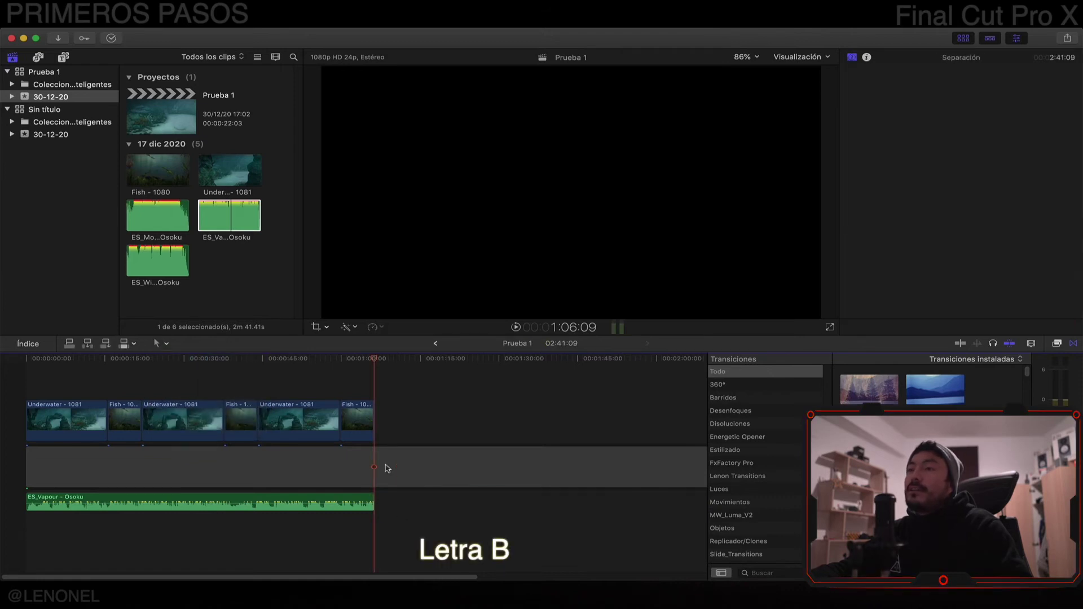
Blade the empty gap at the video's end and delete the part after the last clip
click(387, 468)
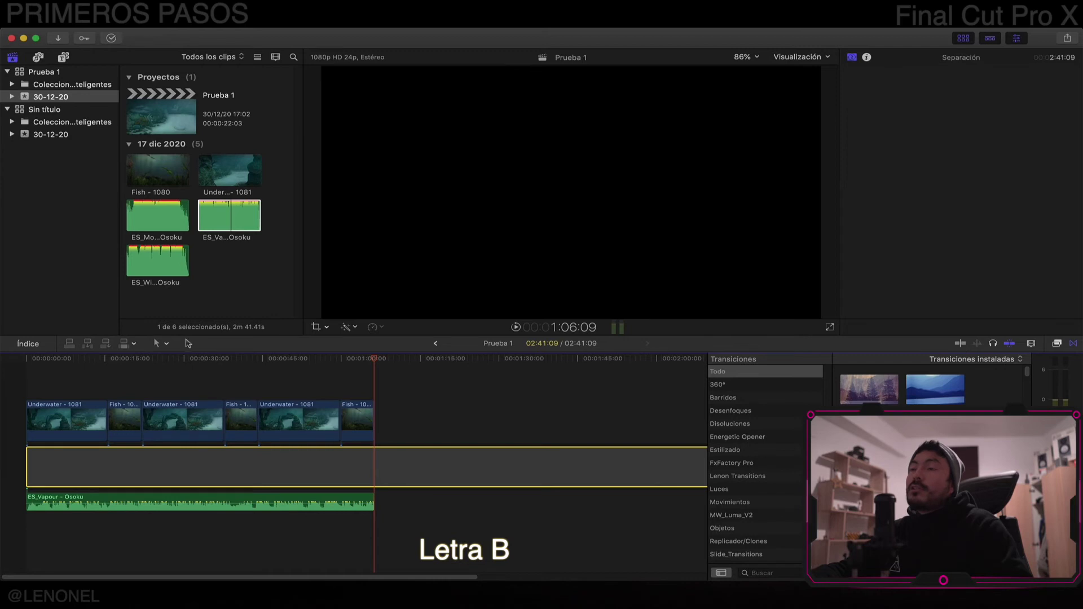
click(168, 348)
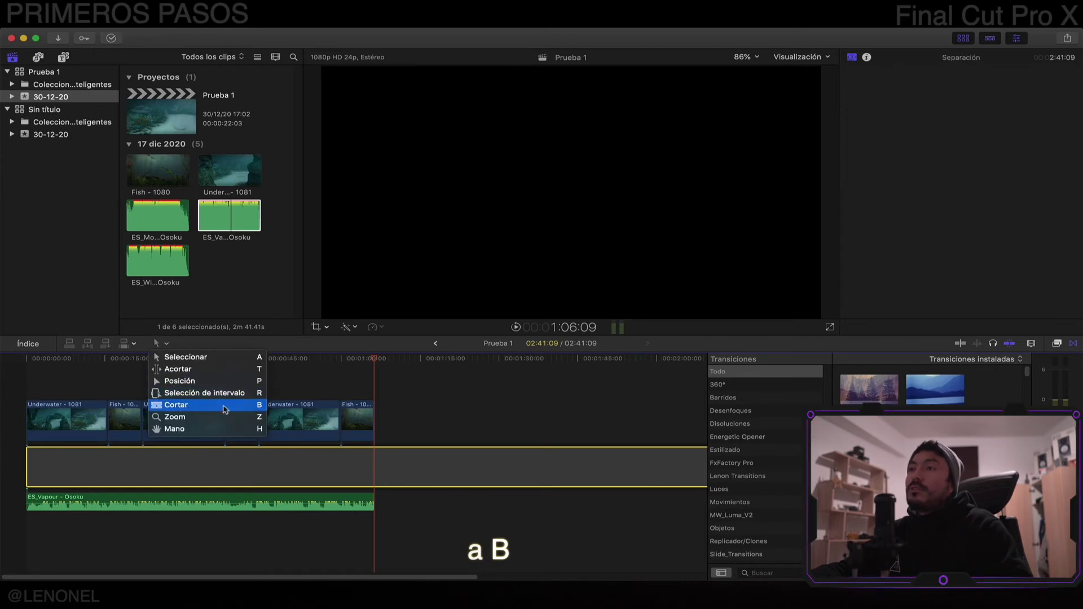
click(186, 404)
click(379, 461)
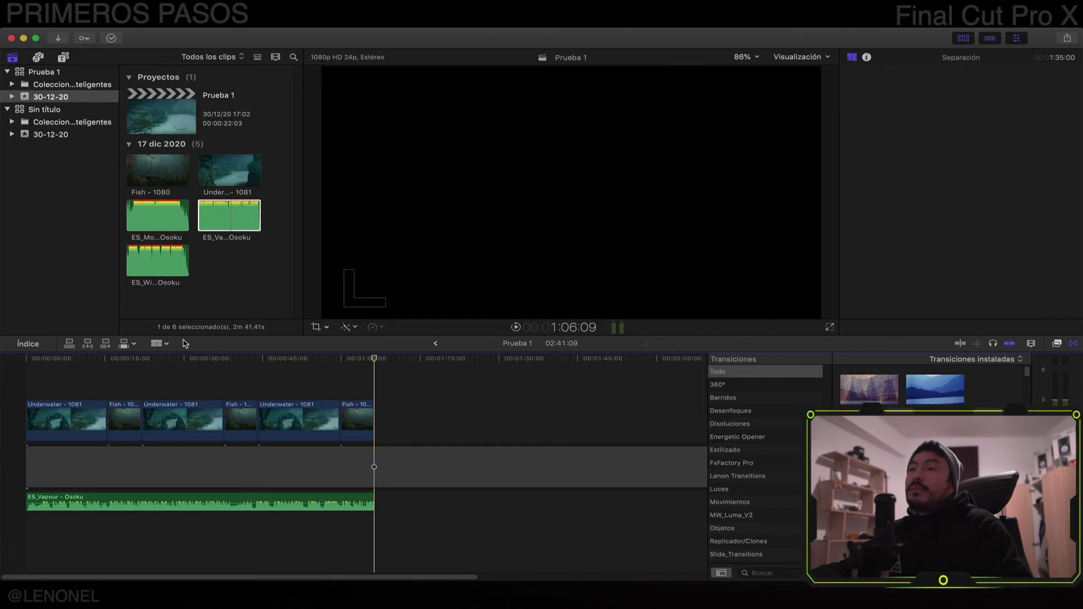
click(159, 344)
click(175, 358)
click(406, 469)
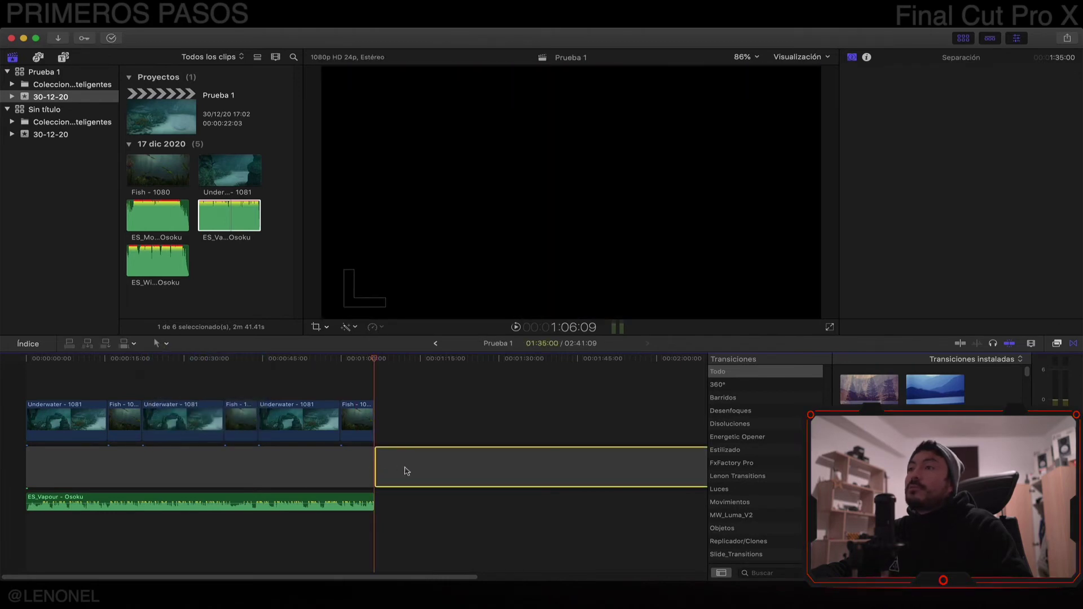
key(Delete)
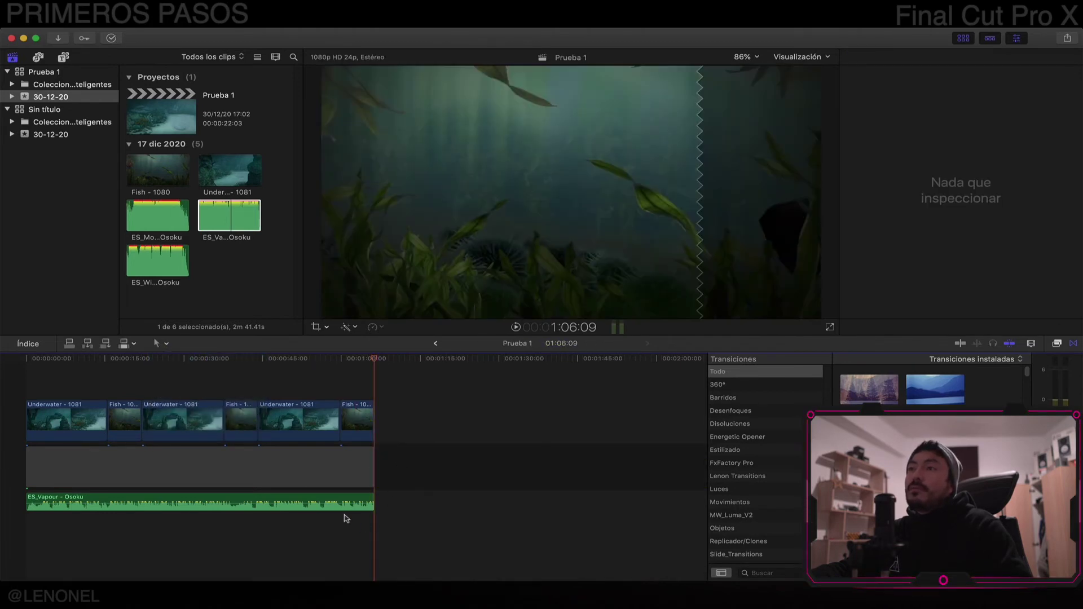
drag(373, 361, 352, 359)
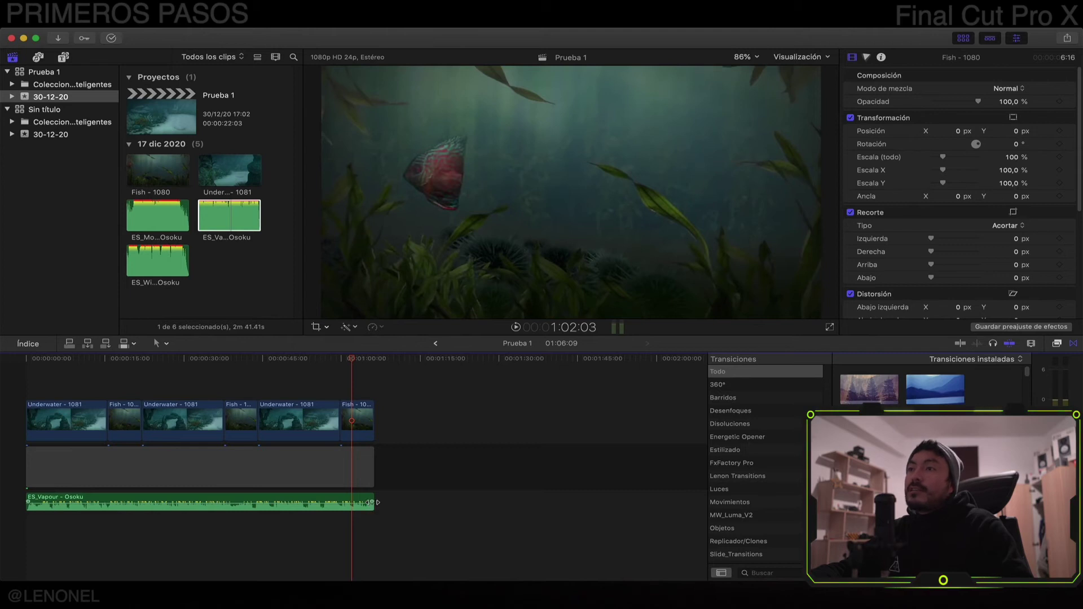
drag(370, 502, 338, 502)
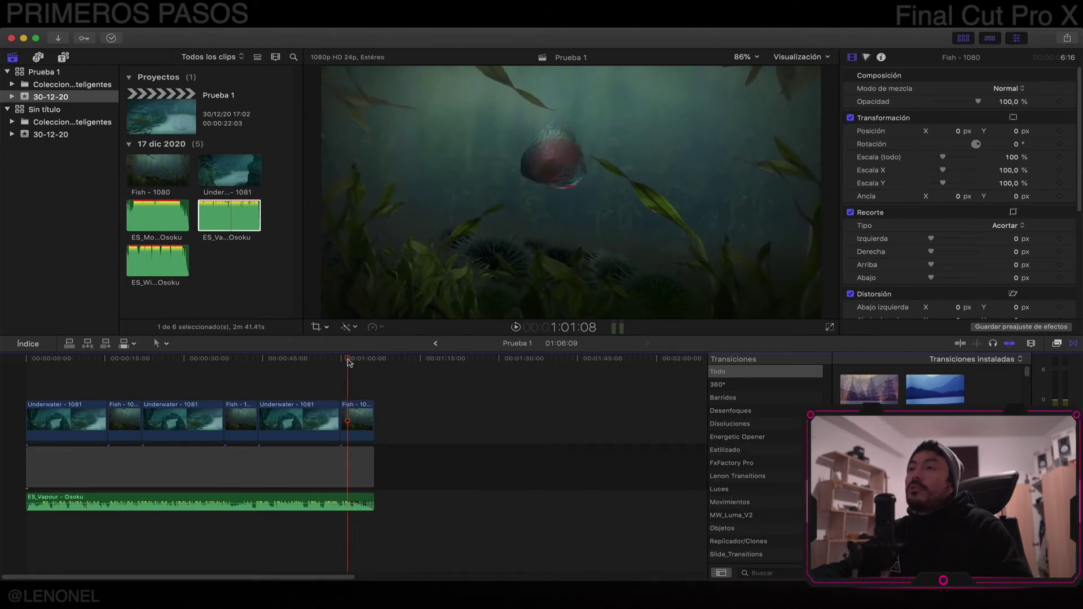
drag(354, 360, 339, 359)
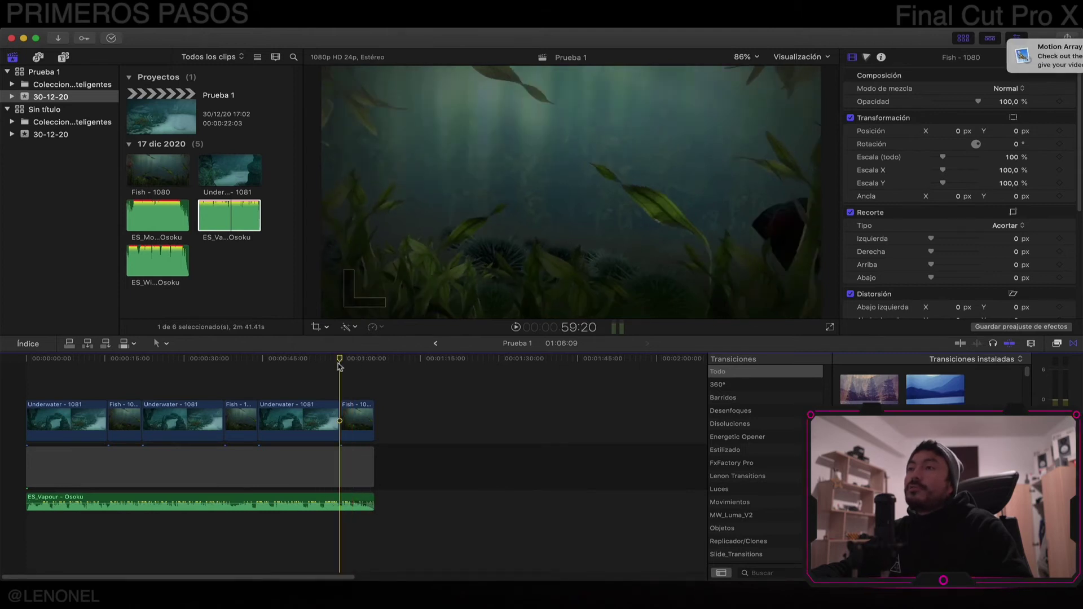
click(516, 327)
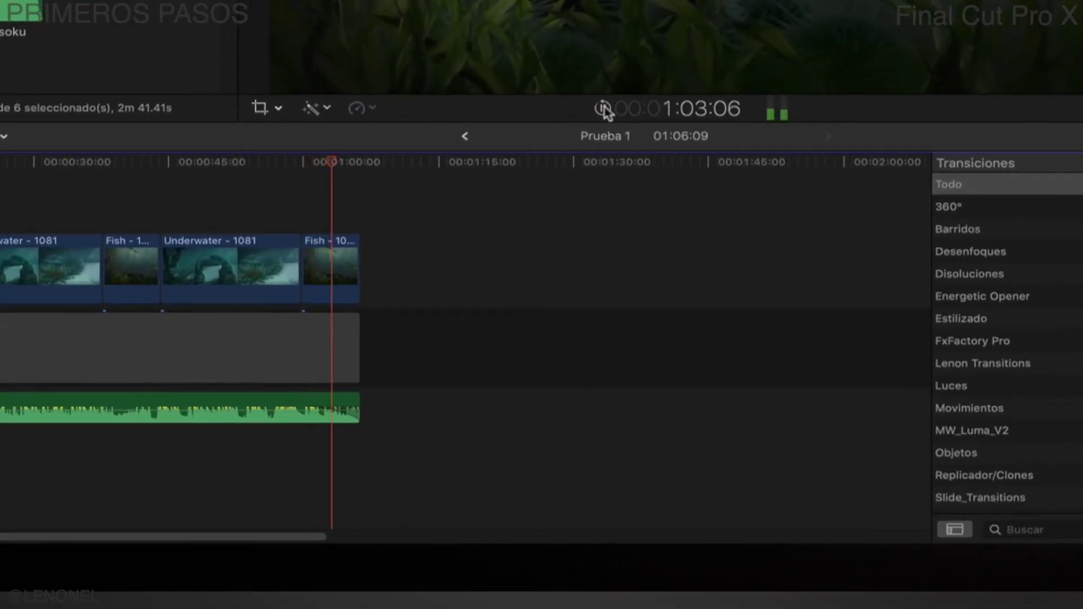
click(604, 107)
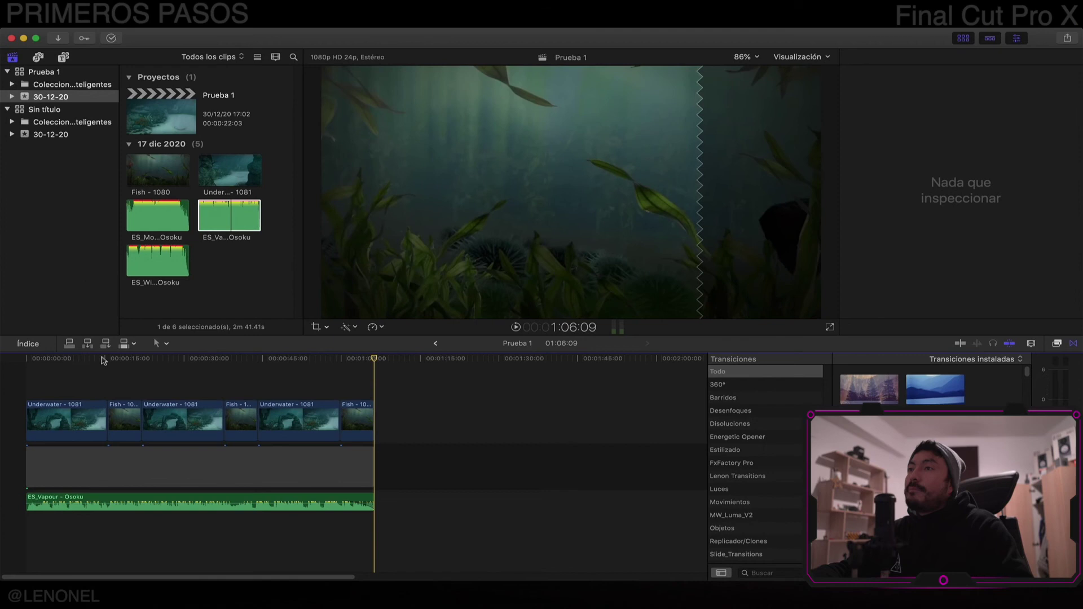
Drop a Disolución transition onto the clips, letting them shorten, and preview it
click(141, 359)
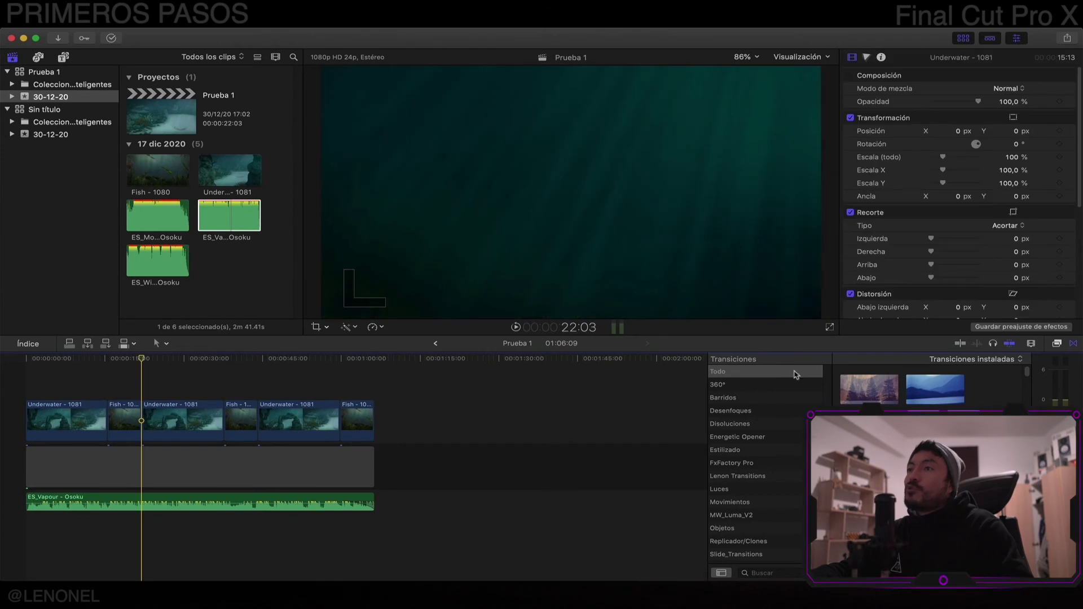
click(866, 396)
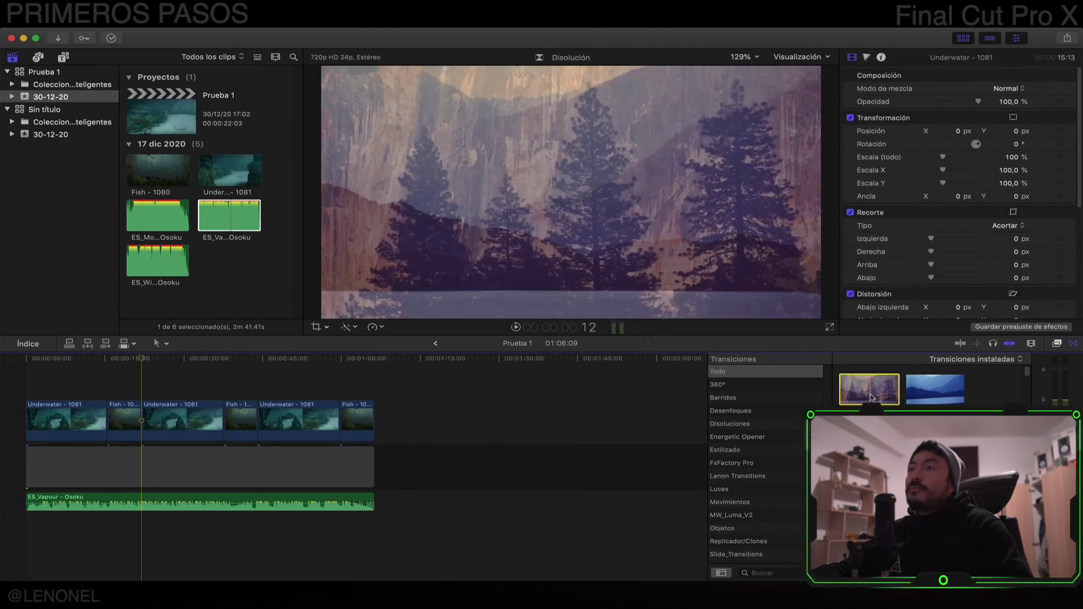
drag(871, 398, 168, 426)
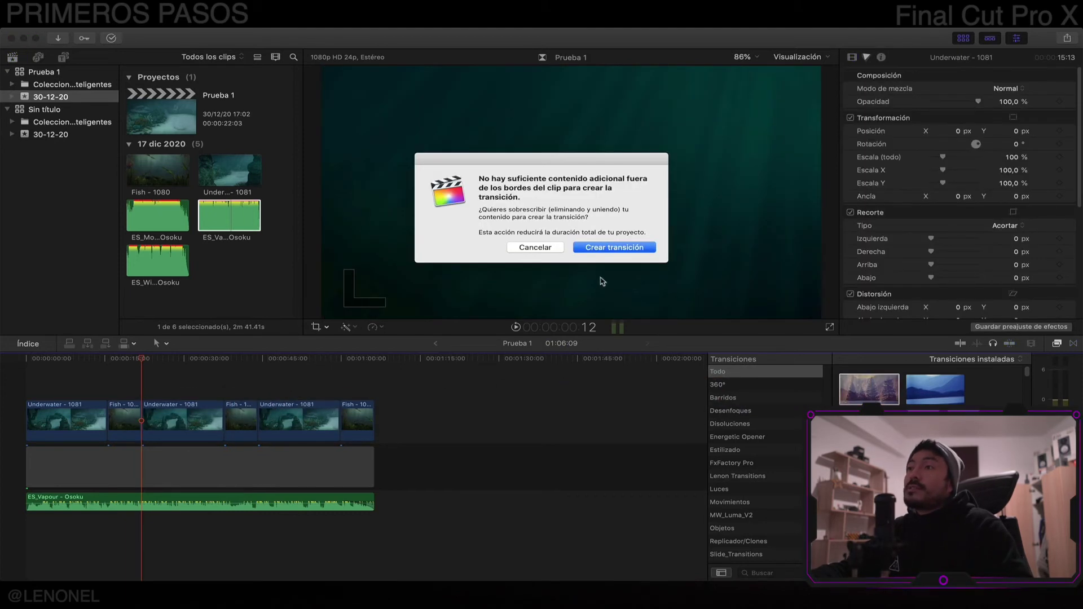
click(615, 248)
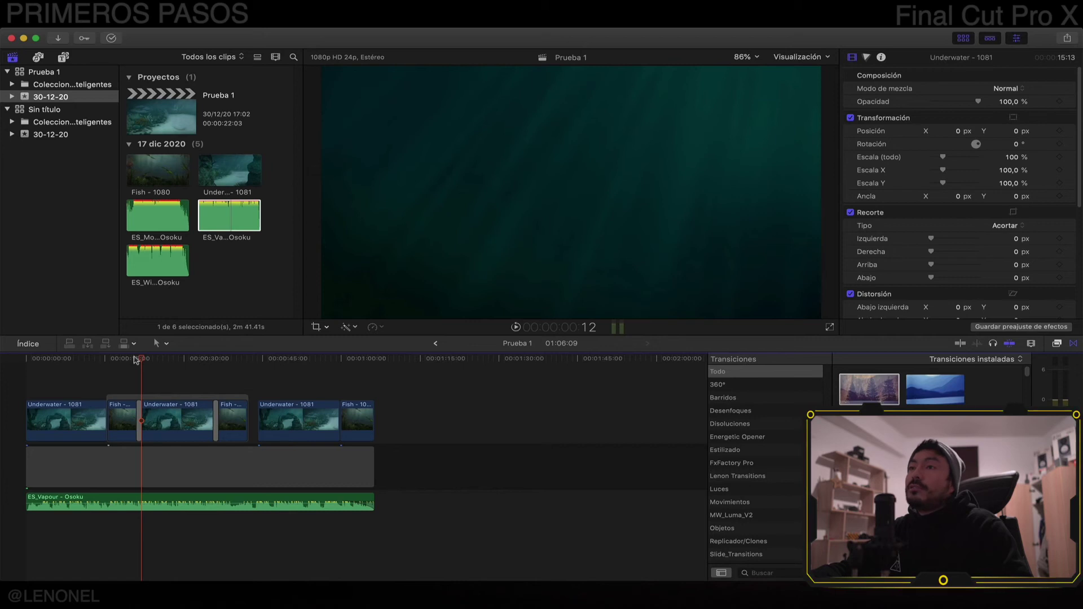
click(136, 362)
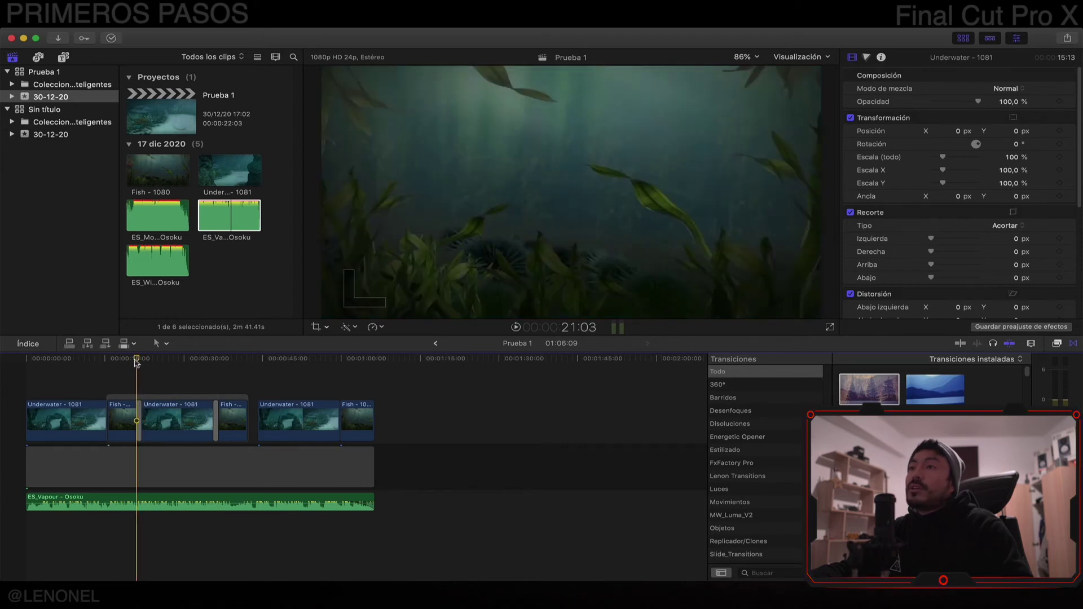
click(516, 327)
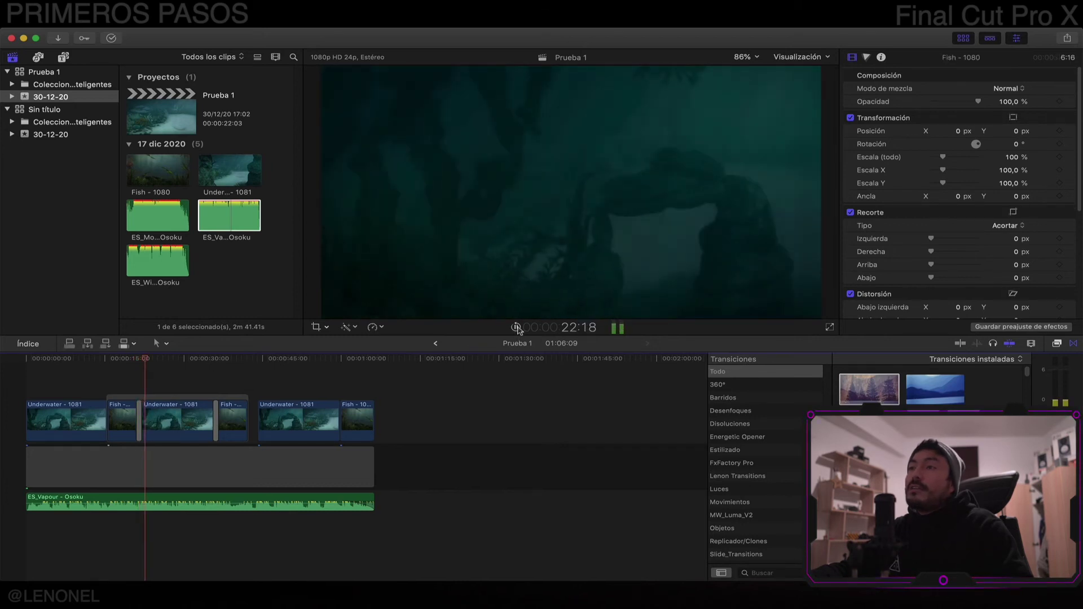
Delete the transition after the second Underwater clip and slide the third Underwater clip against Fish
click(214, 423)
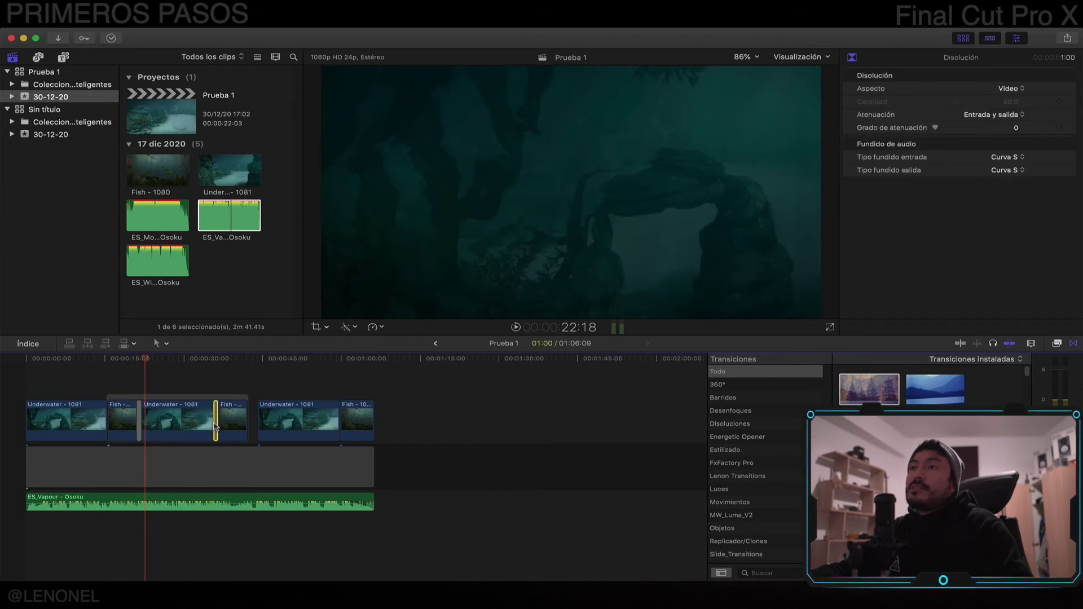
key(Delete)
click(293, 418)
drag(293, 418, 283, 418)
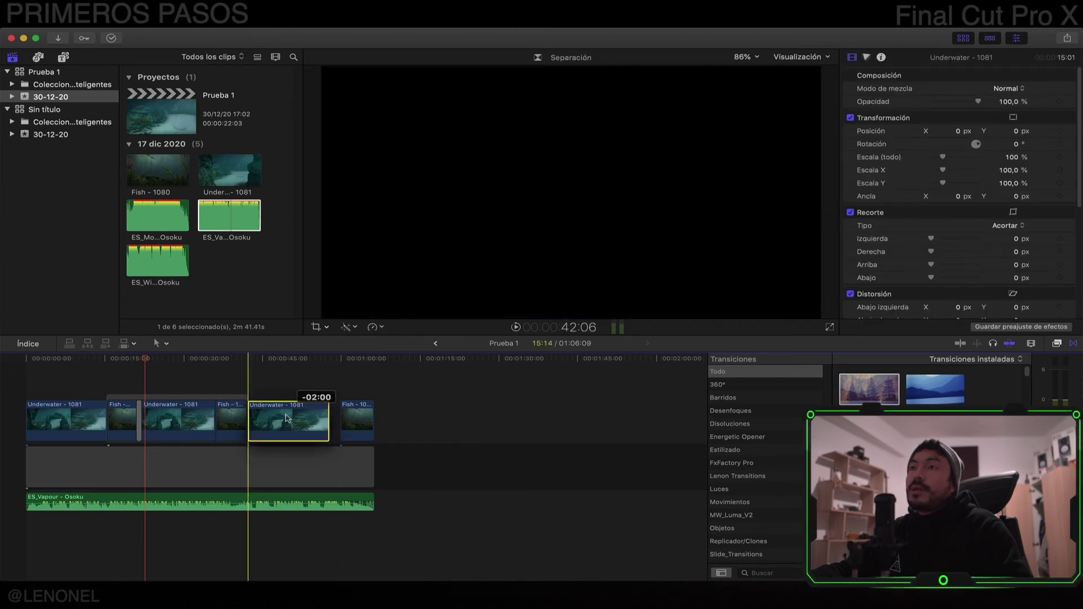
click(516, 327)
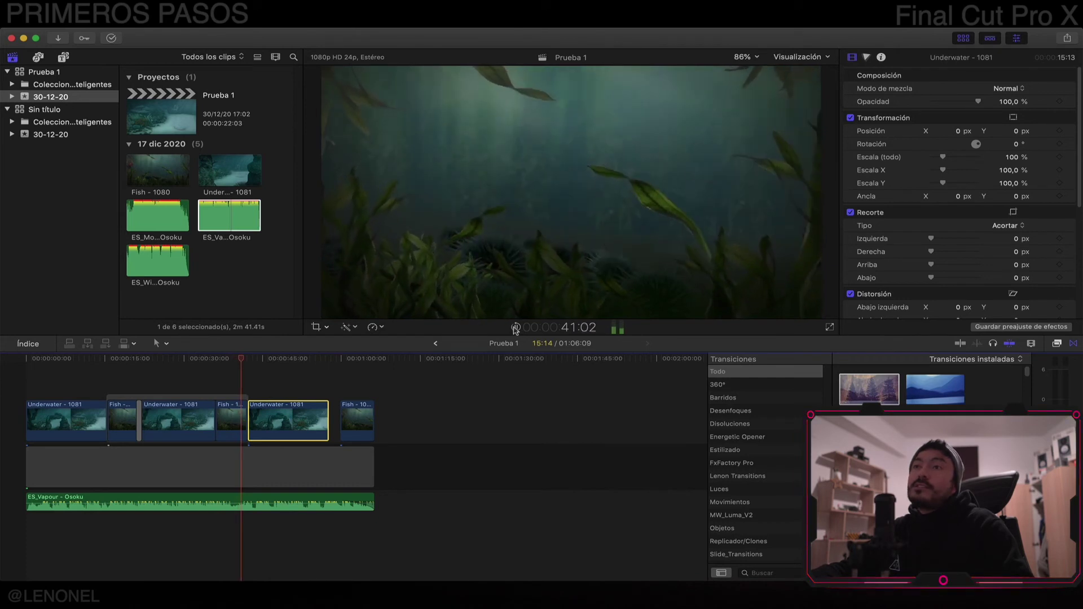
key(space)
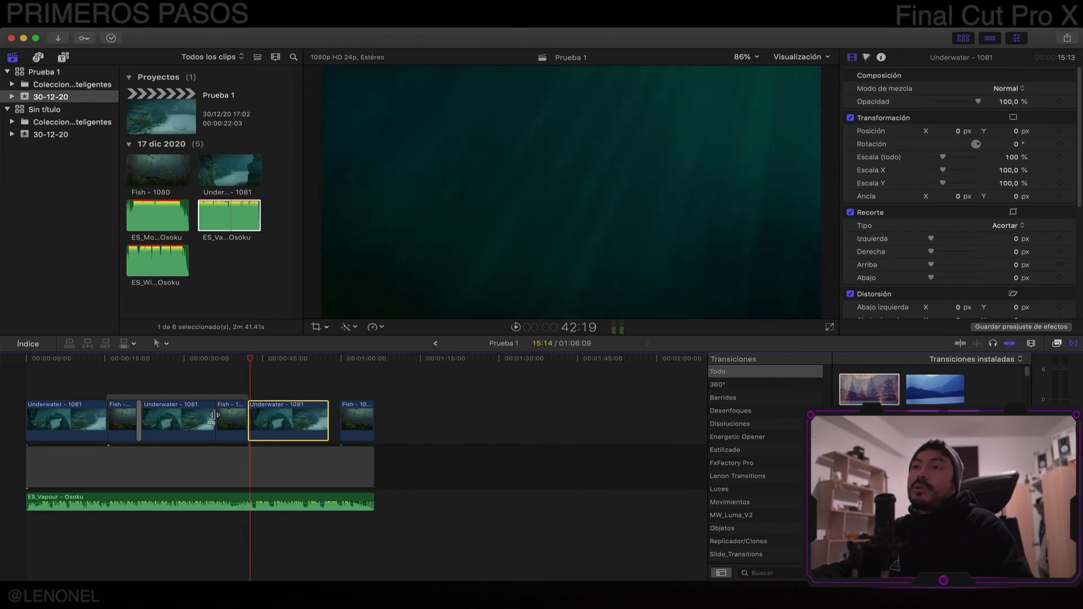
Add a dissolve at the Fish/Underwater edit point, trimming clips to fit, and close the last gap
click(238, 424)
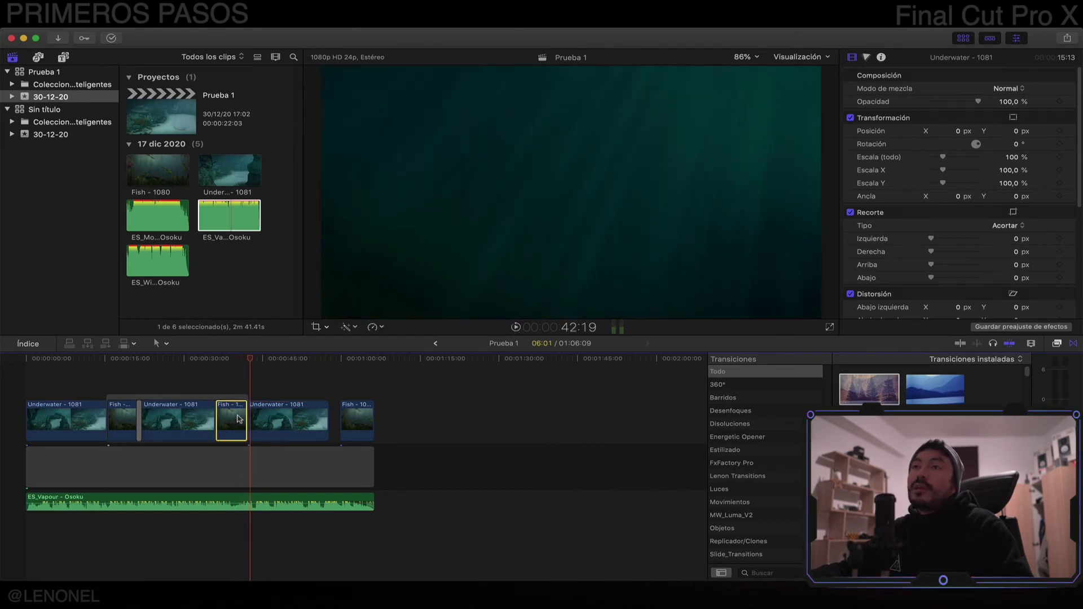
click(248, 362)
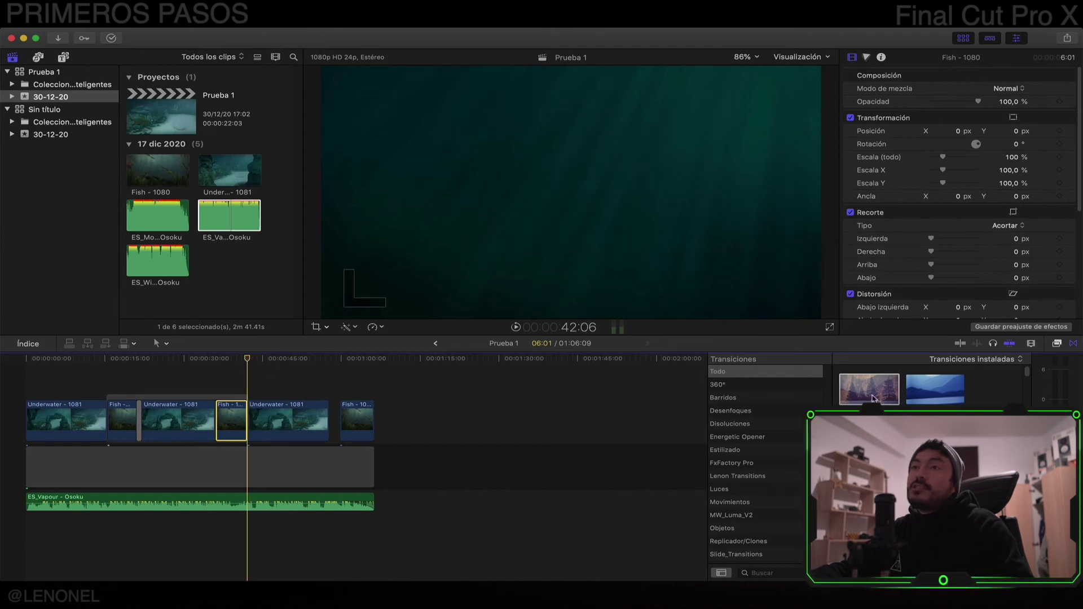
mouse_move(869, 389)
mouse_down()
mouse_move(277, 421)
mouse_move(292, 431)
mouse_up()
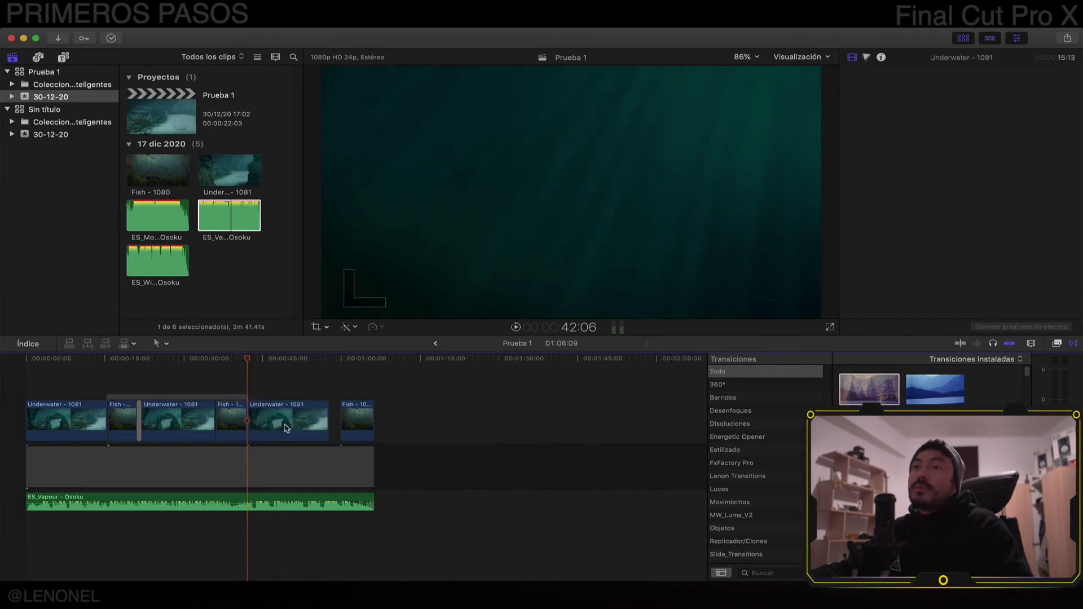
click(618, 248)
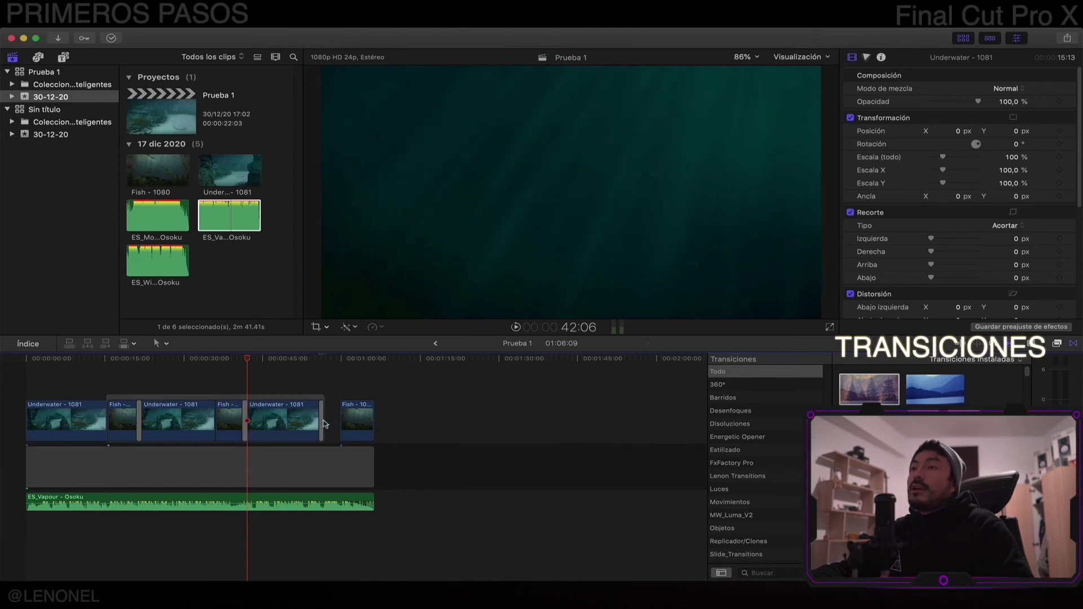
click(242, 361)
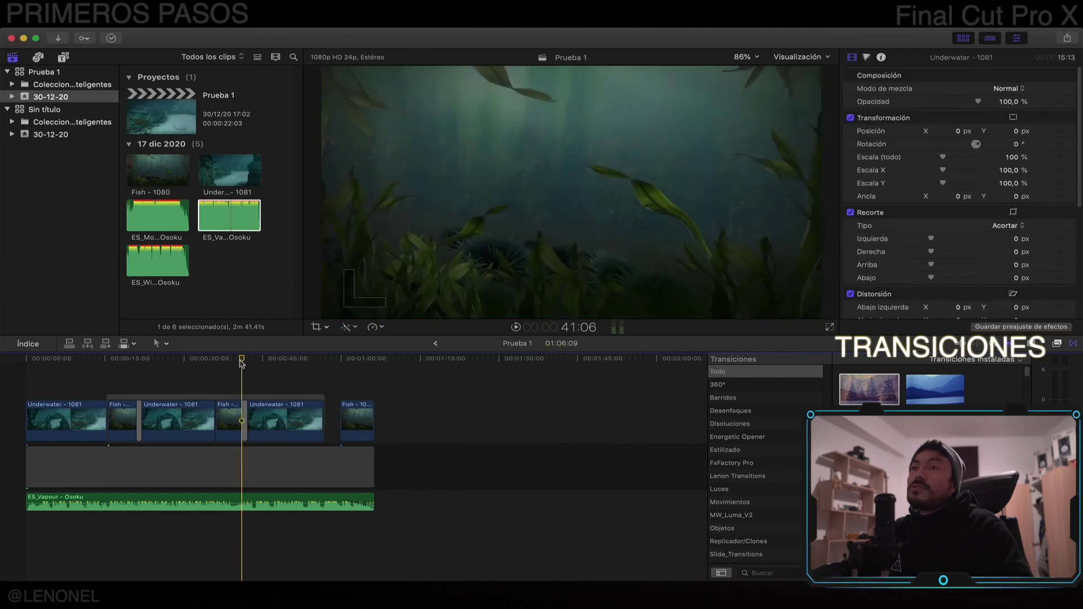
key(space)
mouse_move(342, 420)
mouse_down()
mouse_move(323, 419)
mouse_move(488, 430)
mouse_up()
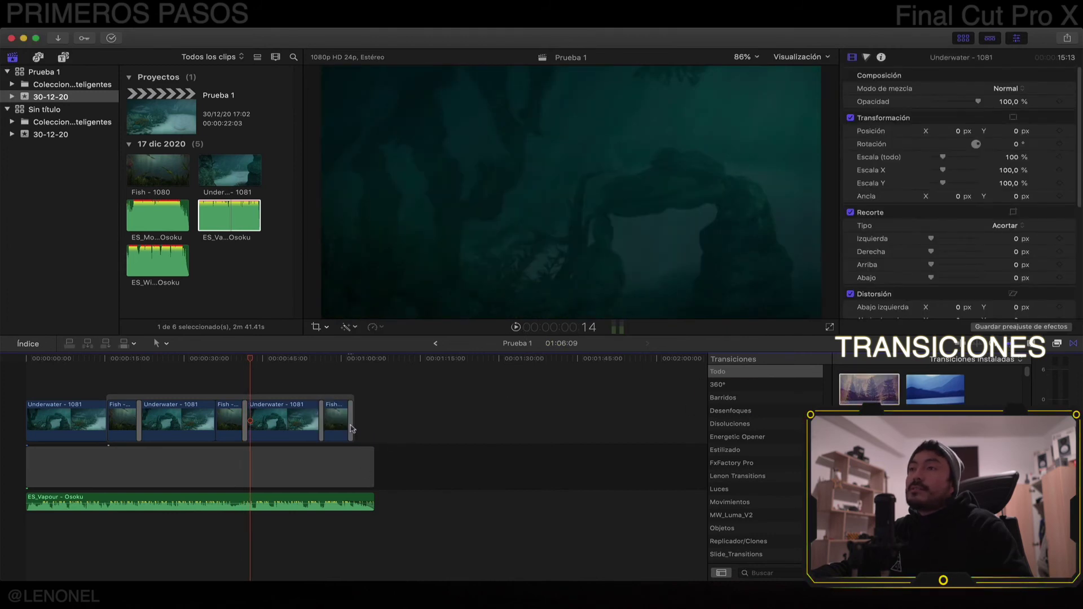
Drag the ES_Vapour music's end left to match the video, then play from the beginning
drag(374, 501, 353, 501)
key(Home)
click(516, 328)
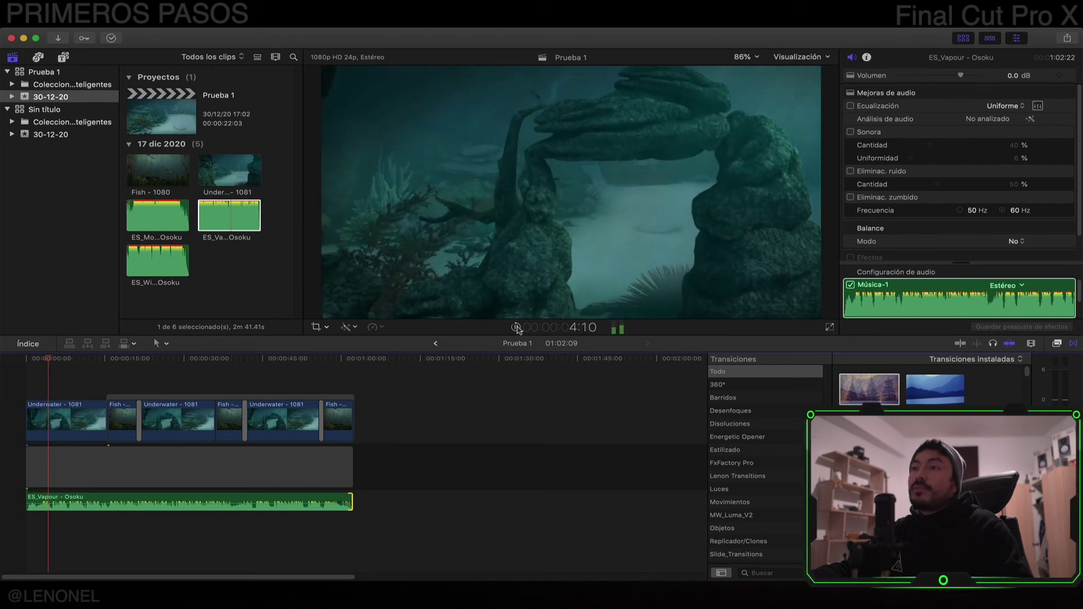
key(space)
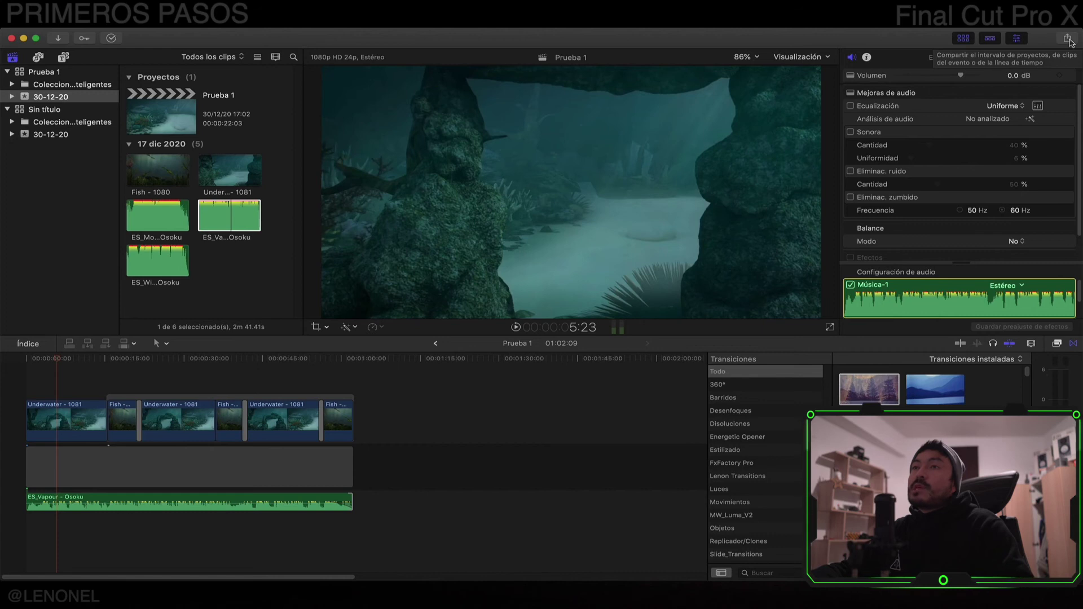
Open the Archivo maestro (por omisión) export window for the Prueba 1 project from Share
click(1068, 40)
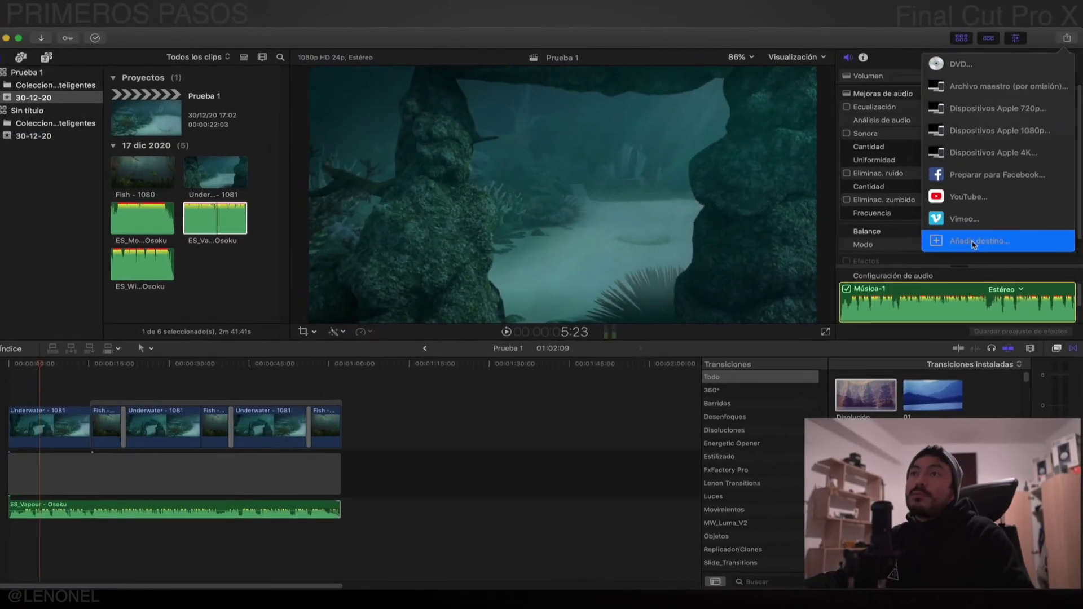
click(953, 375)
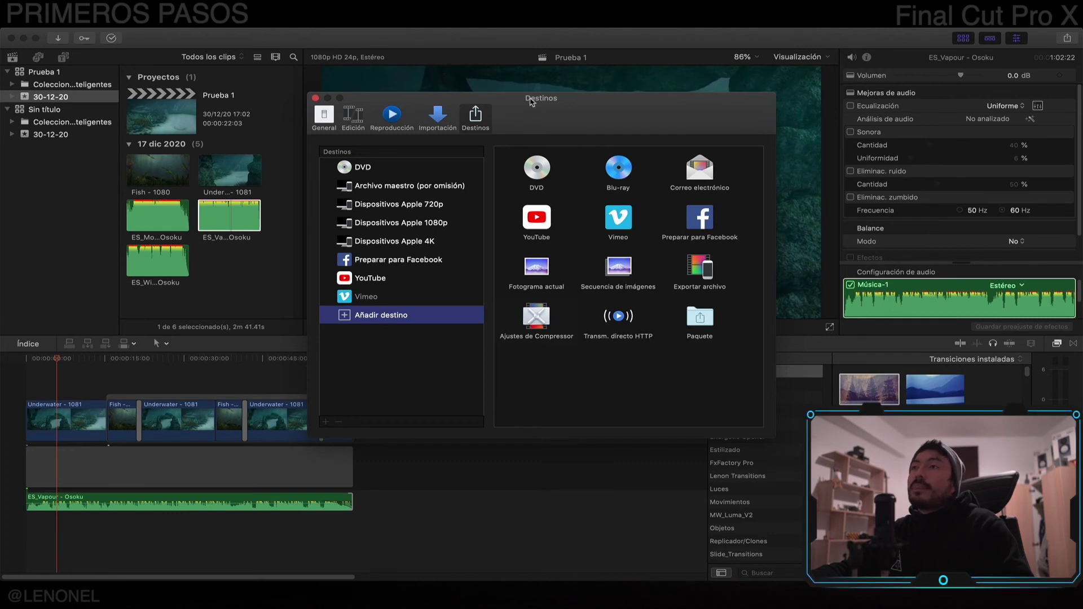
click(315, 97)
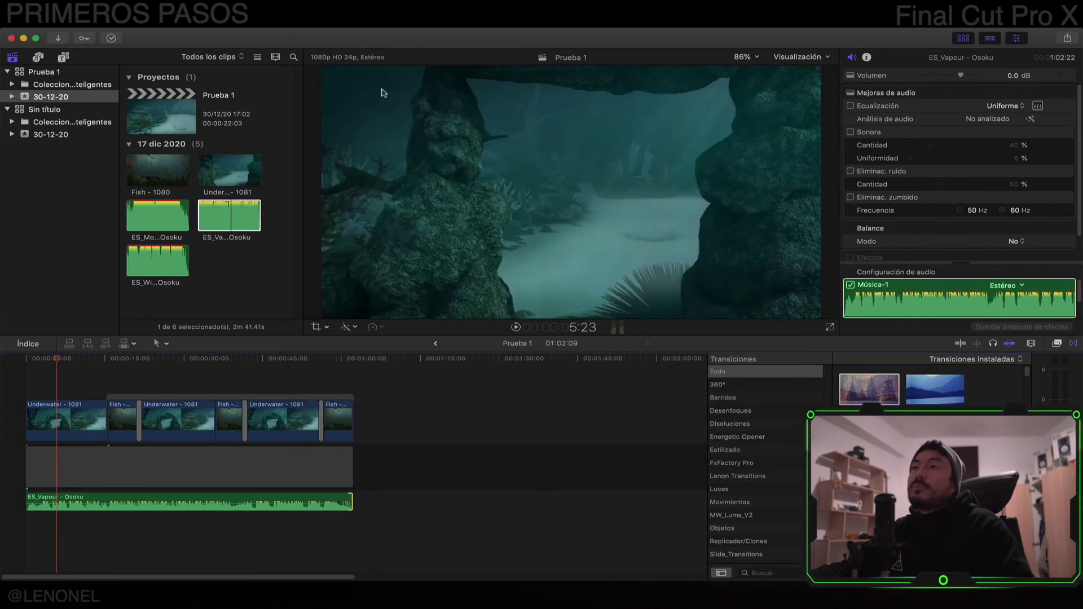
click(1069, 39)
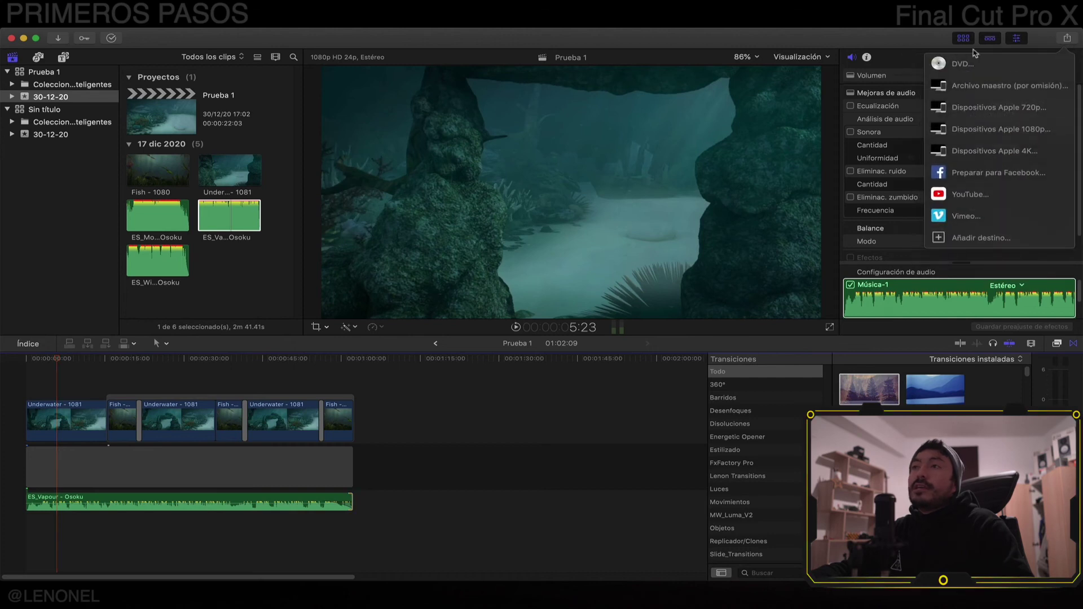
click(978, 86)
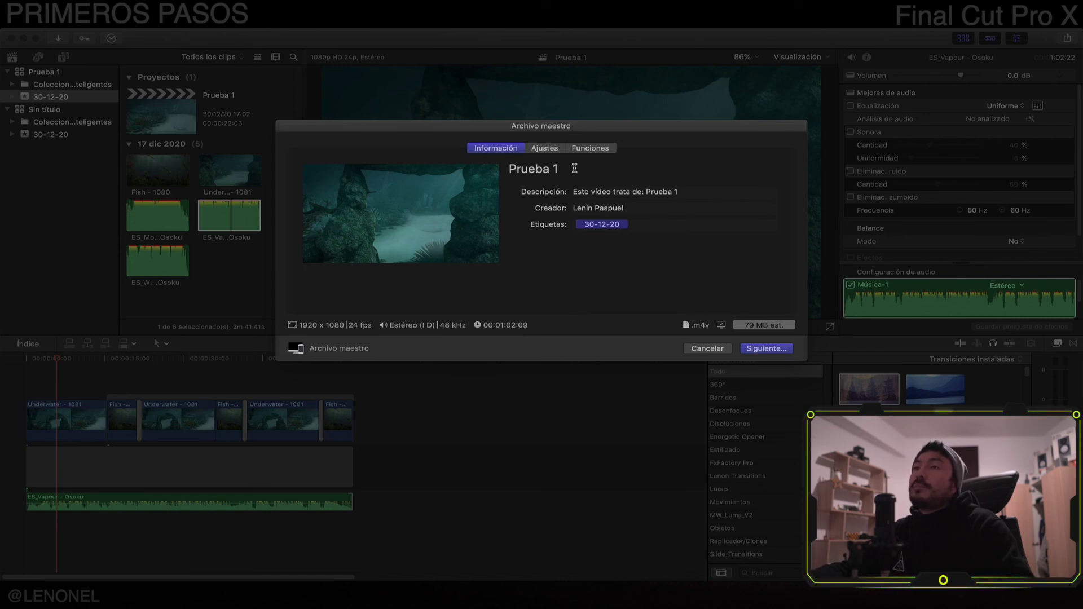
In Ajustes, choose Dispositivos Apple format, H.264 de mejor calidad codec and 1920 x 1080 resolution
click(546, 149)
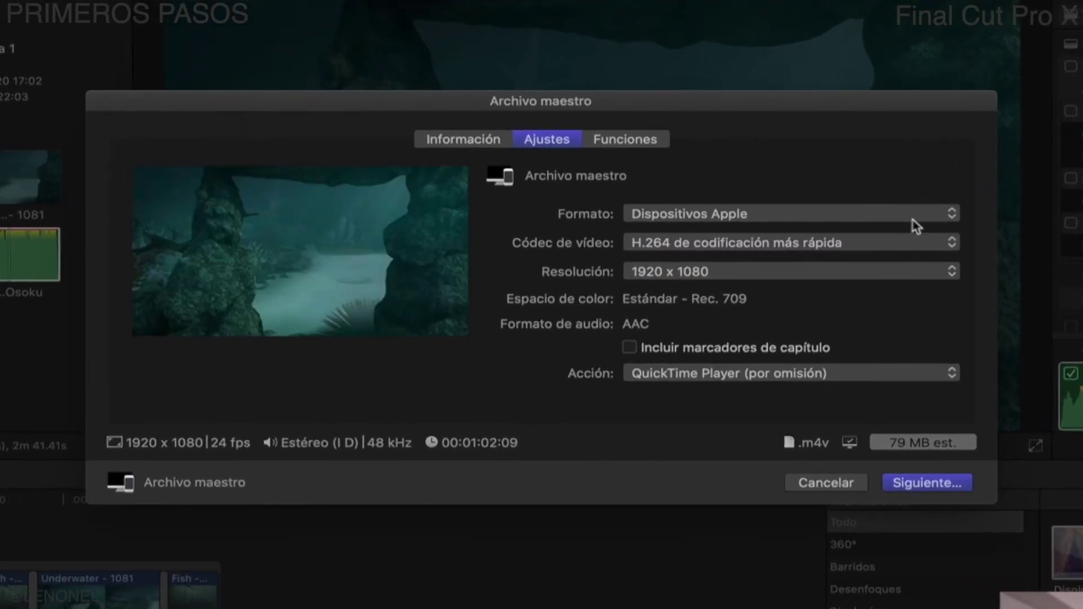
click(953, 215)
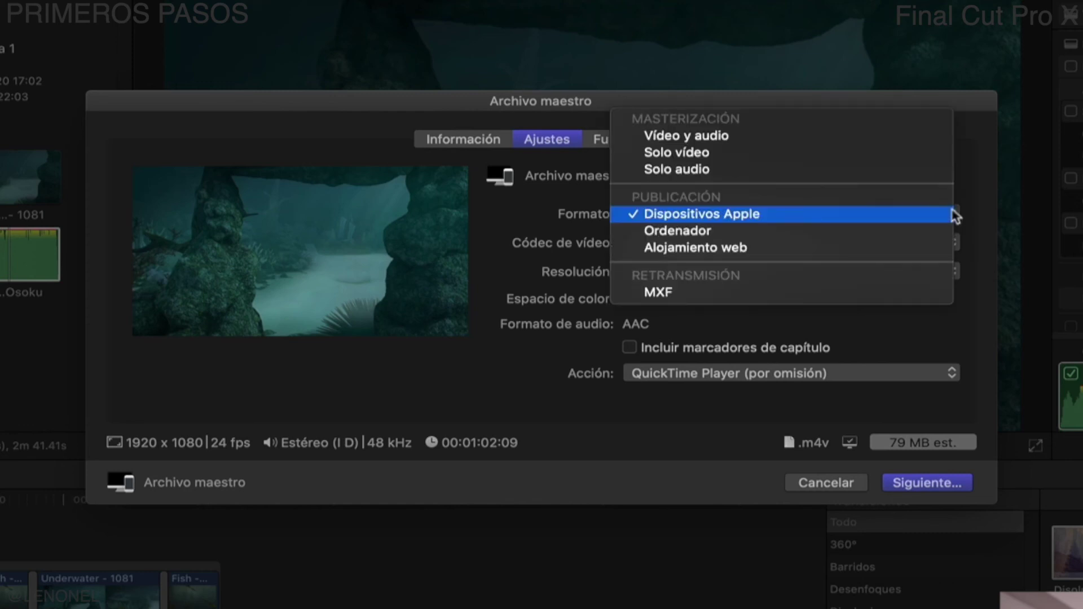
click(699, 240)
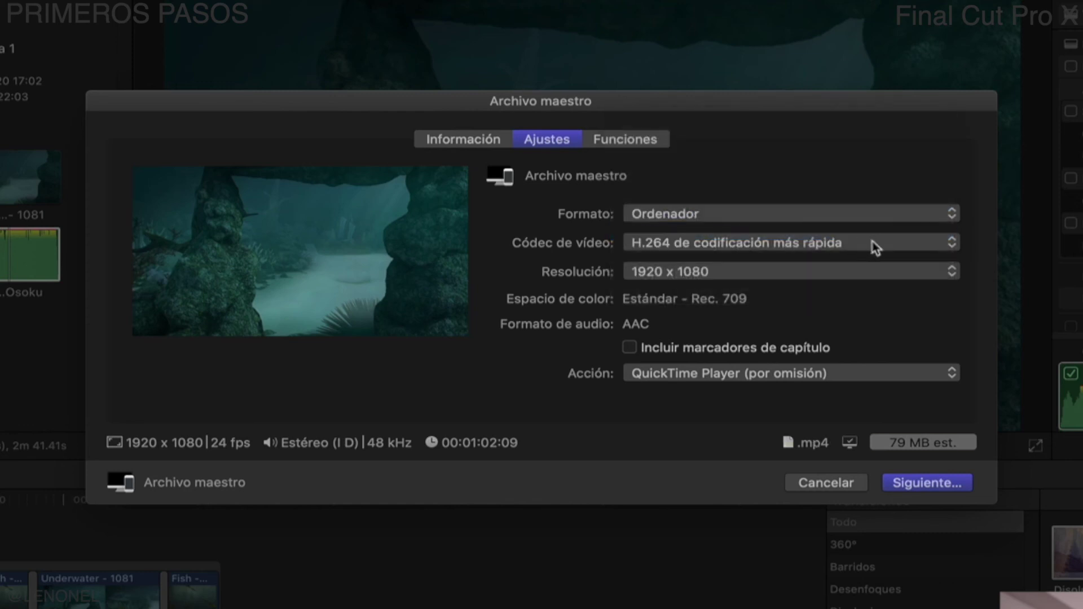
click(949, 216)
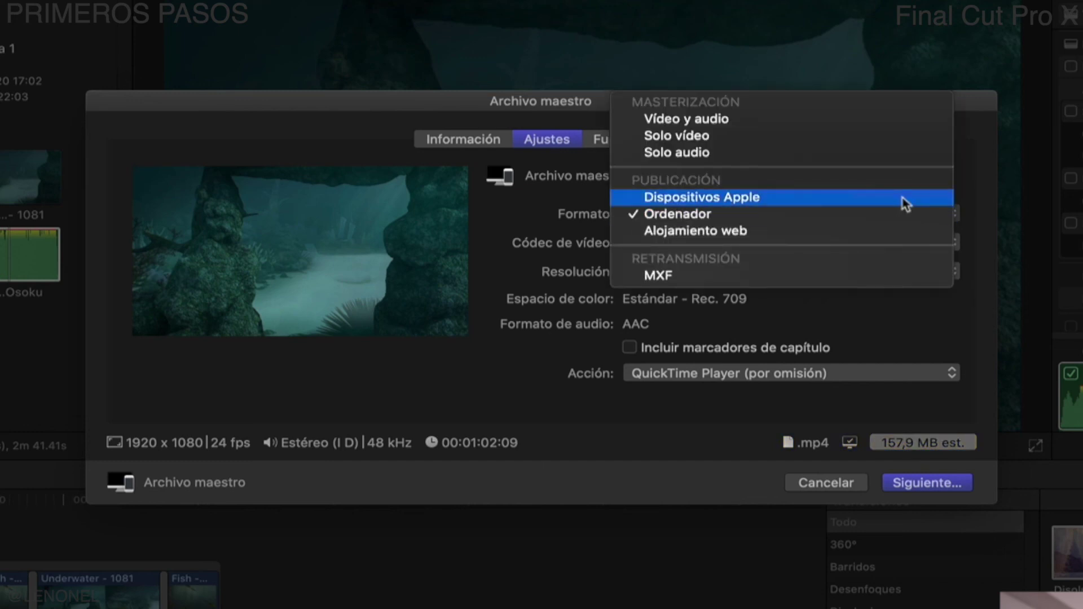
click(906, 203)
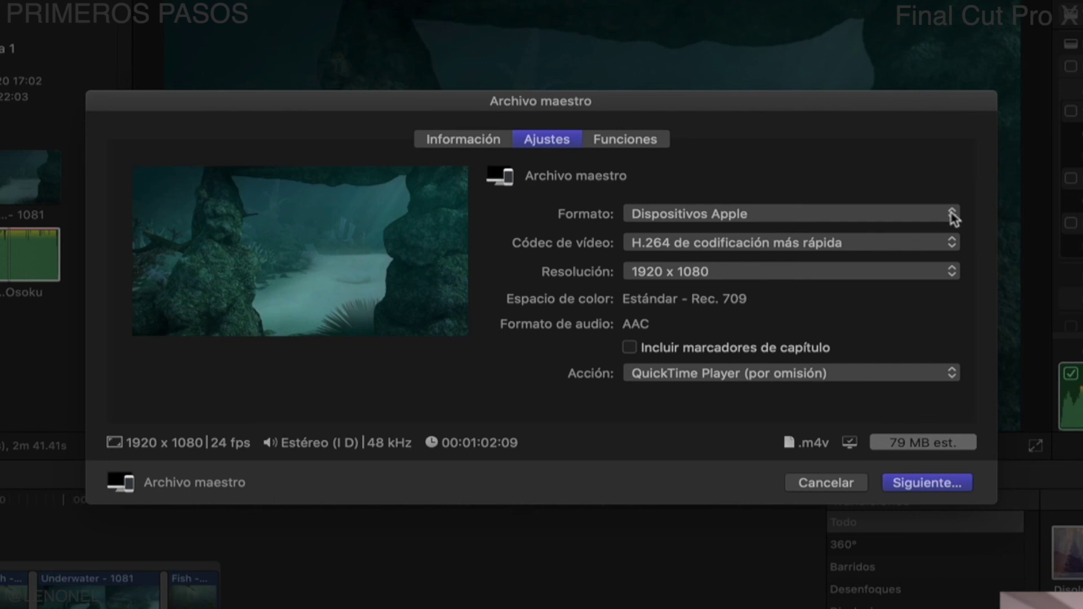
click(926, 251)
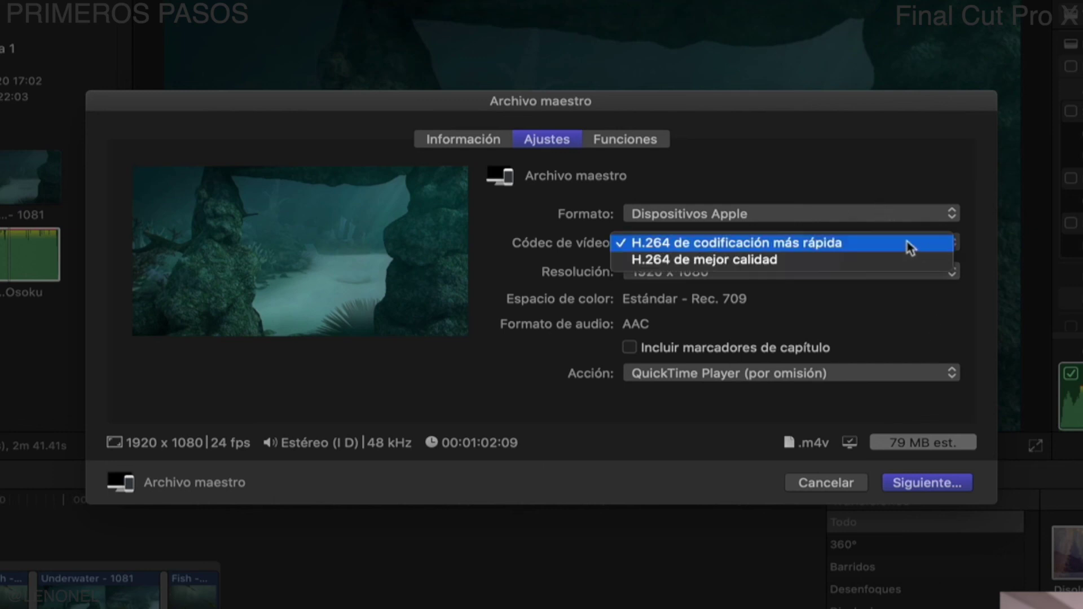
click(769, 263)
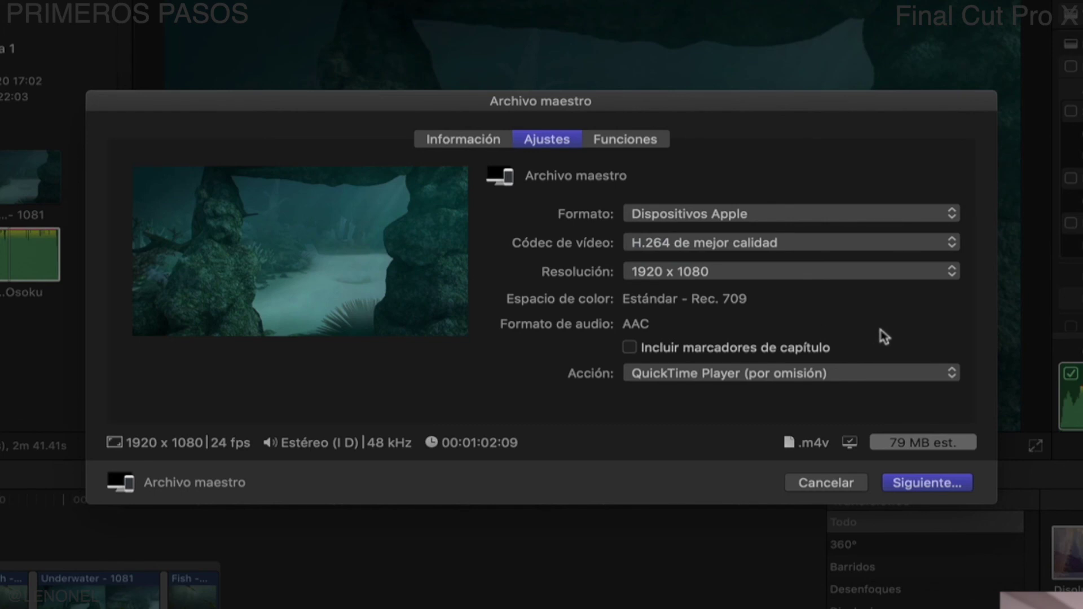
click(953, 274)
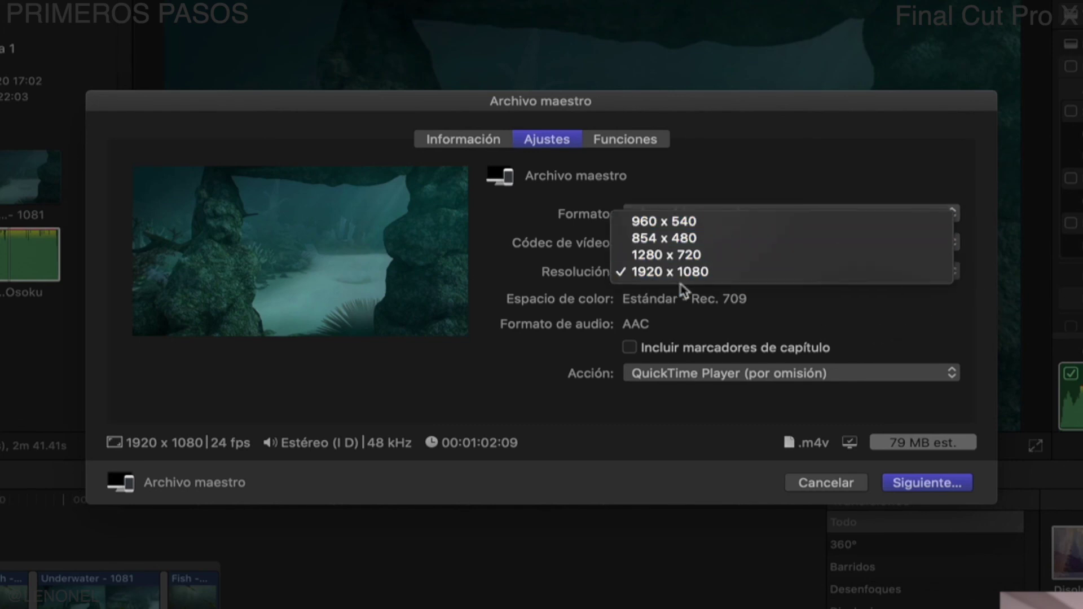
click(894, 268)
click(953, 273)
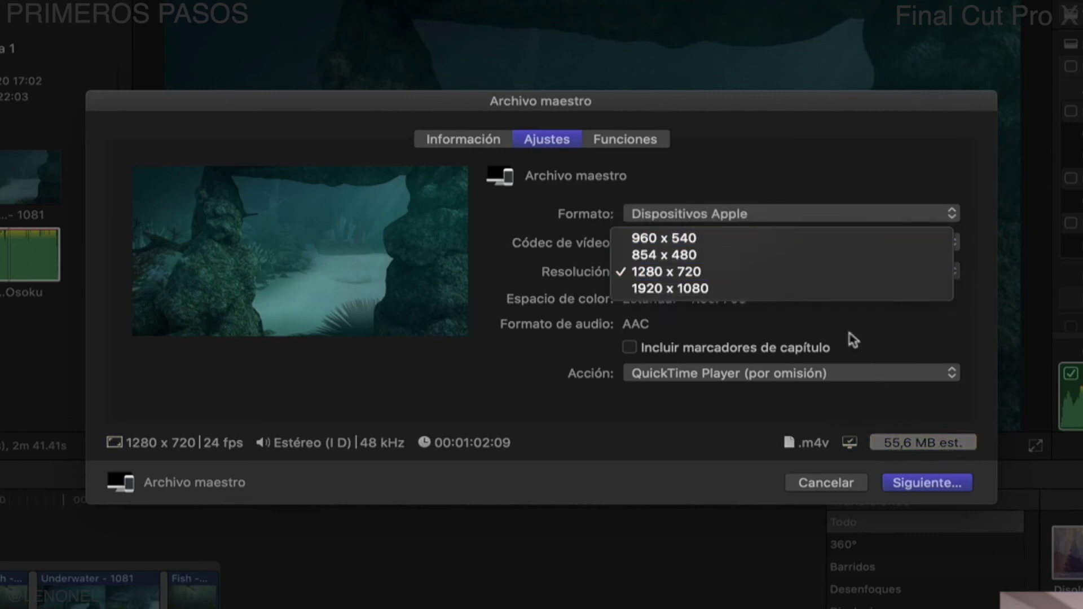
click(691, 292)
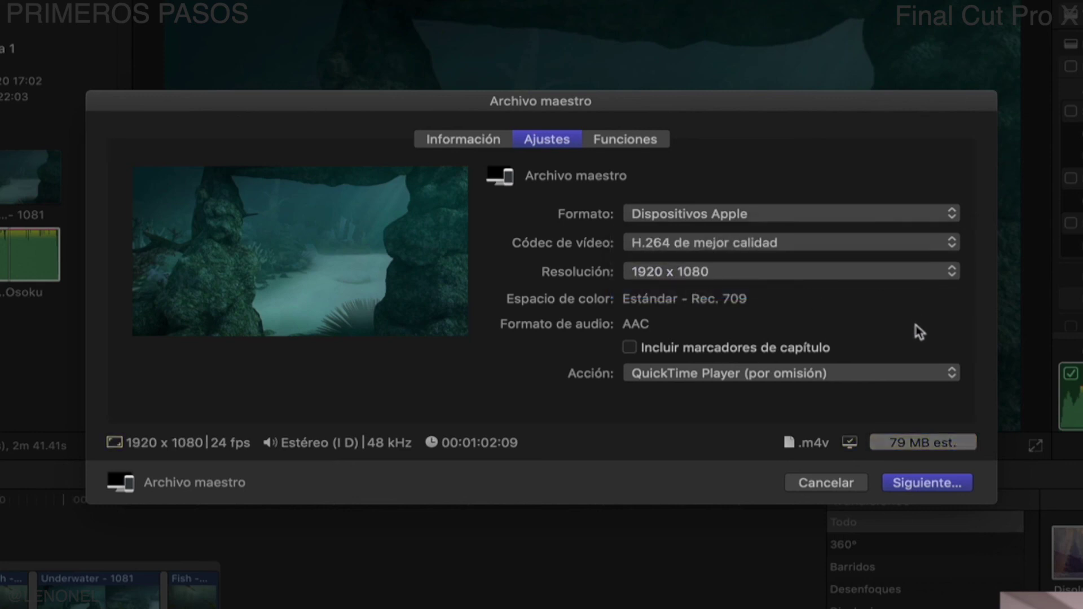
Name the export 'Prueba final', keep the Escritorio location, and save it
click(946, 485)
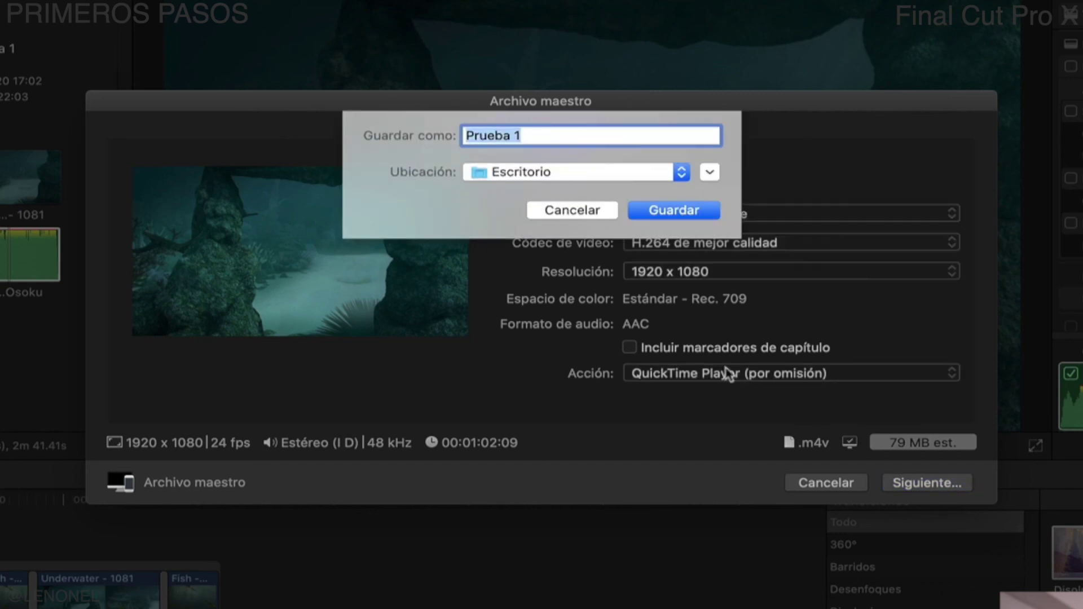
click(534, 136)
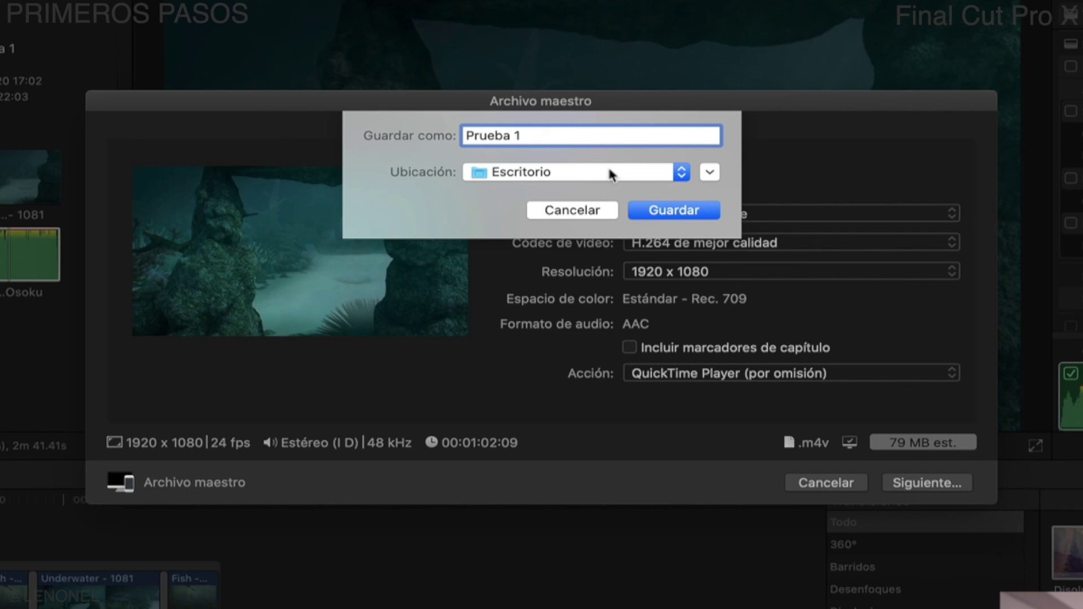
key(BackSpace)
text(final)
click(681, 175)
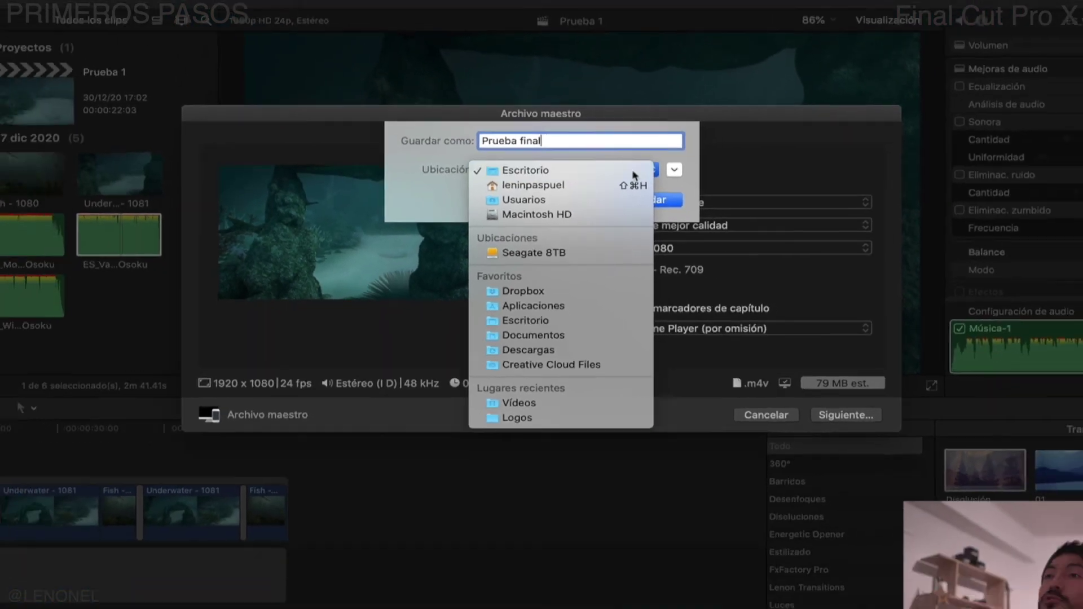
click(608, 169)
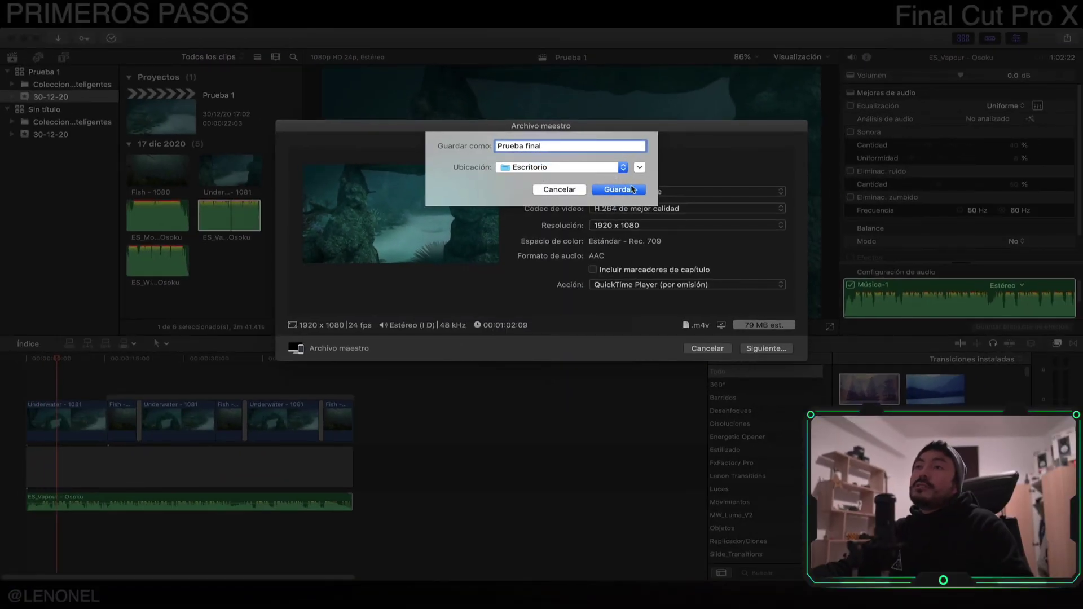
click(625, 191)
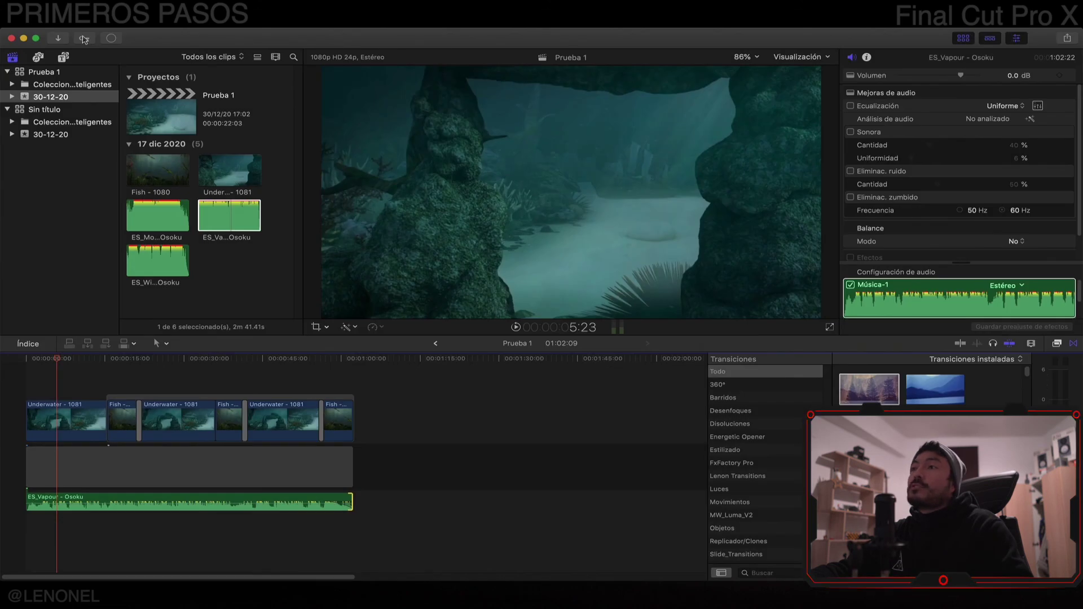
Check the export's progress in Background Tasks, then play the 01:02 video full screen in QuickTime
click(113, 39)
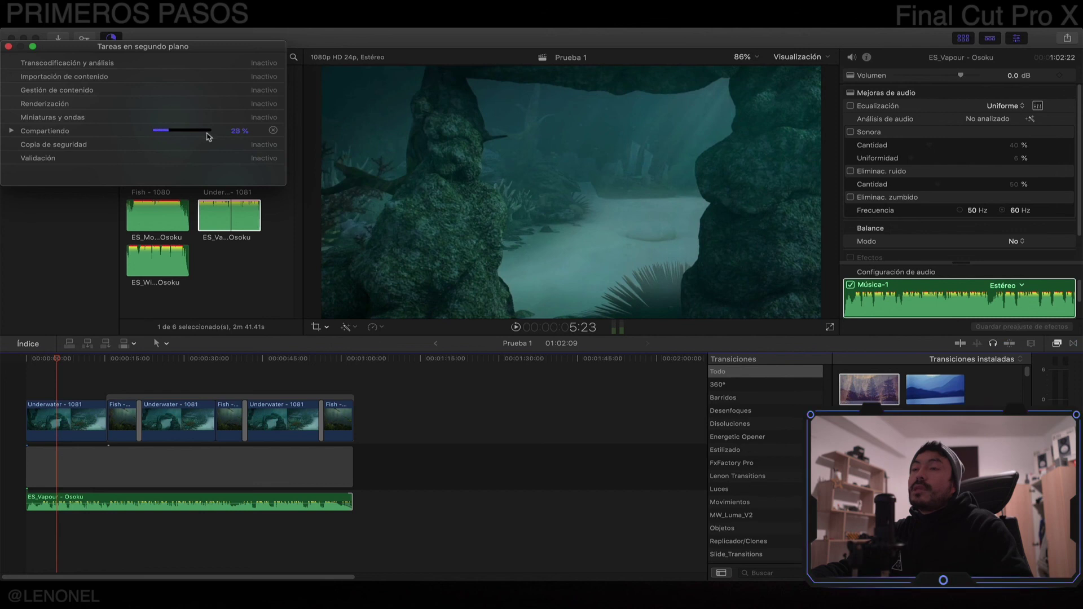
click(9, 47)
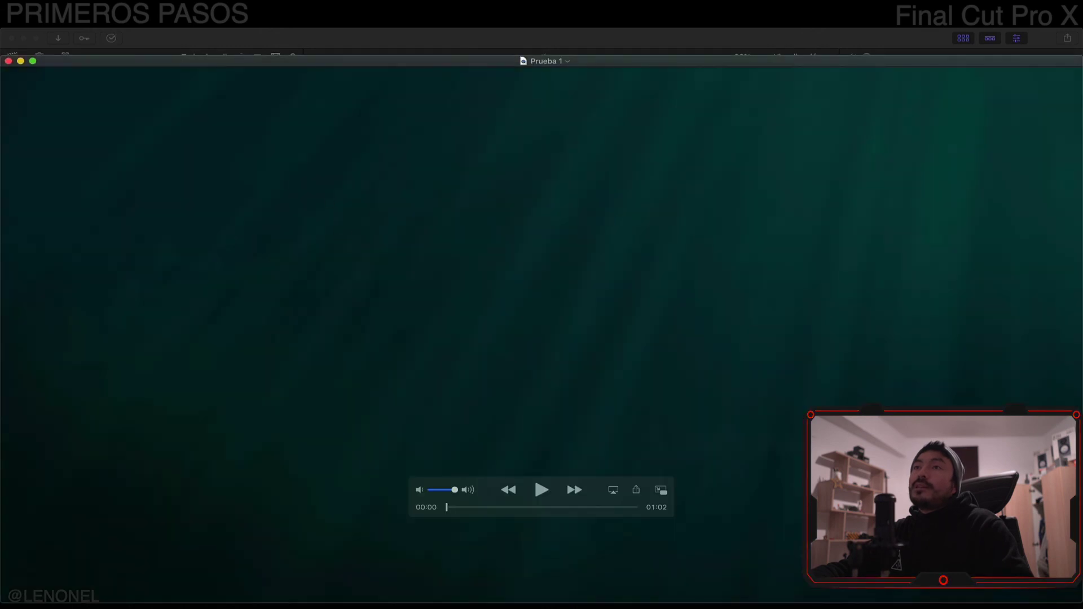
key(space)
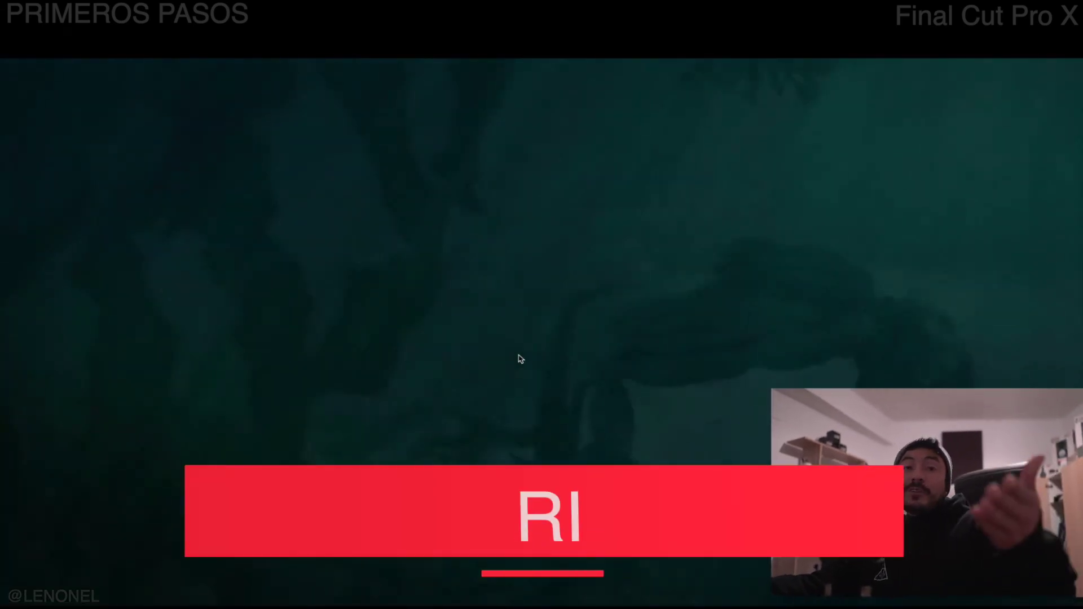